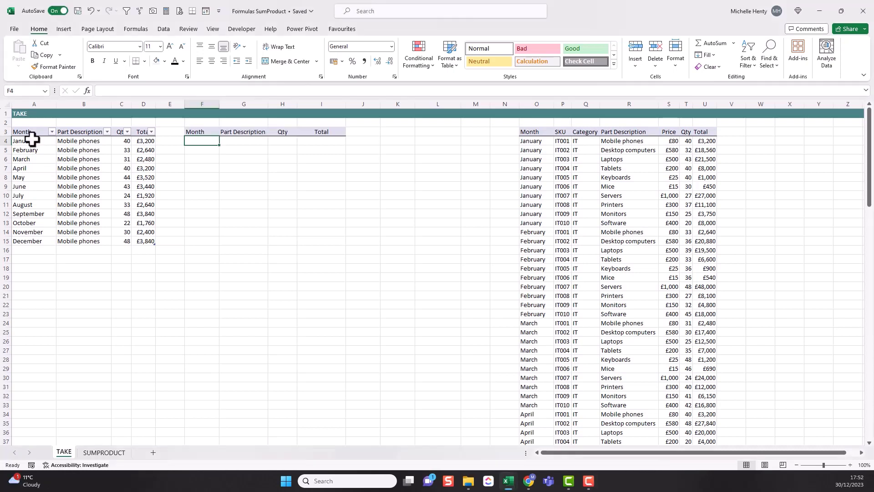
{"action": "left_click_drag", "start_coordinate": [31, 139], "coordinate": [149, 244]}
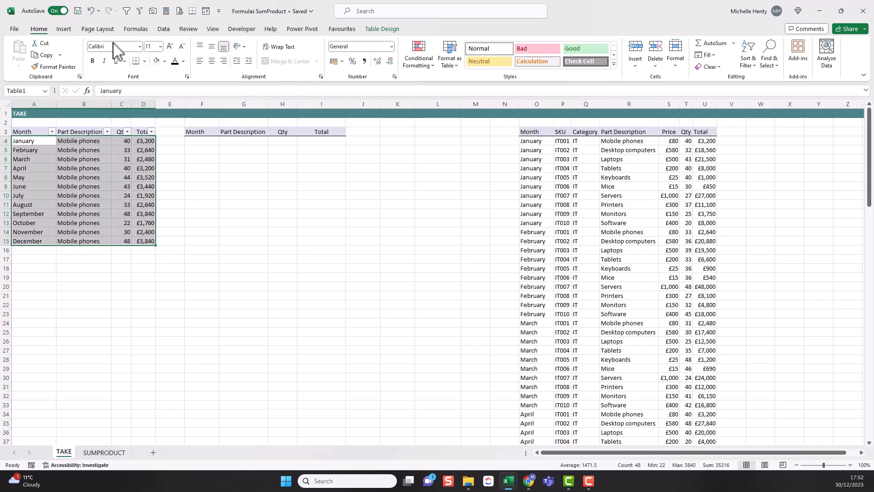
{"action": "left_click", "coordinate": [755, 66]}
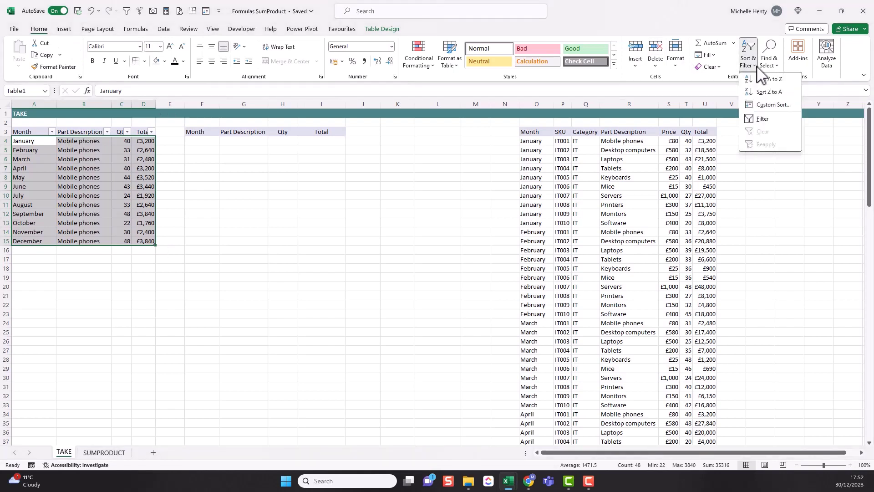
{"action": "left_click", "coordinate": [200, 140]}
Enter =TAKE(A4:D15,12) in cell F4 to return all twelve months of the mobile phones table.
{"action": "left_click", "coordinate": [200, 140]}
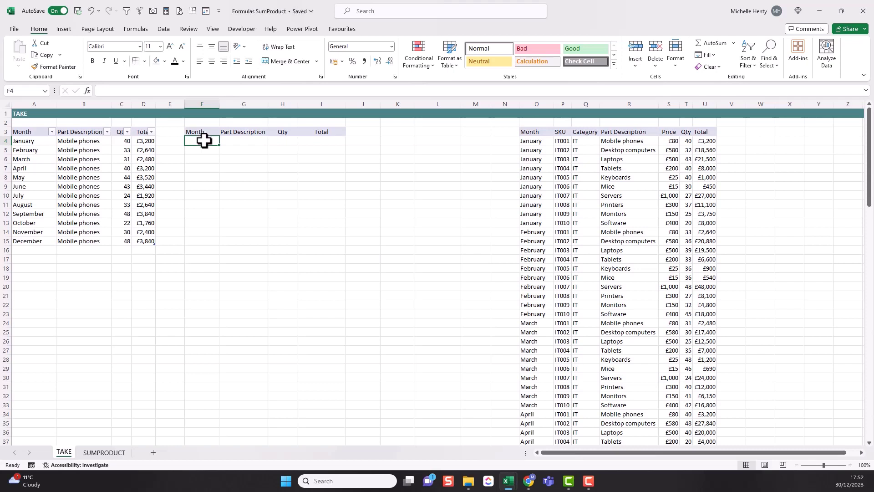
{"action": "type", "text": "=take("}
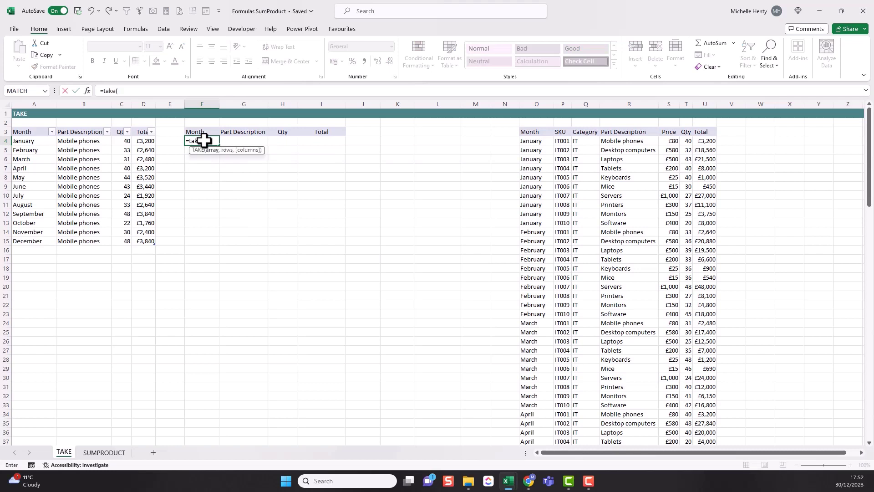
{"action": "left_click_drag", "start_coordinate": [26, 139], "coordinate": [140, 242]}
{"action": "type", "text": ","}
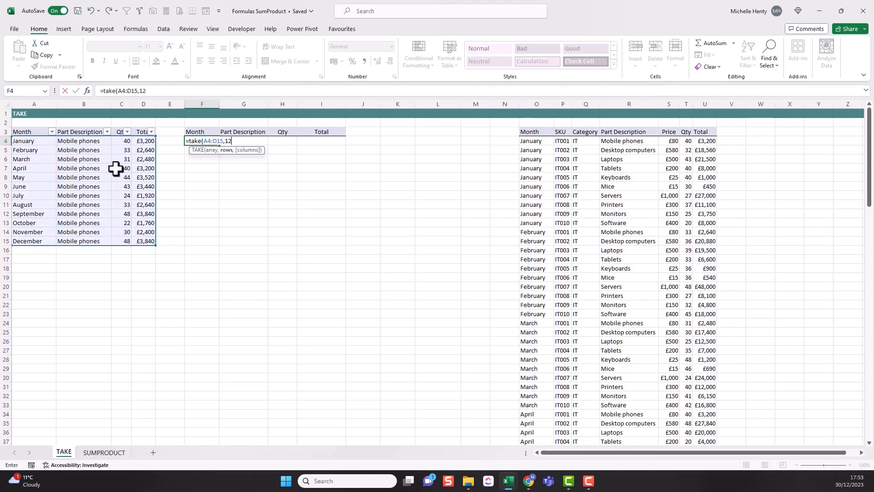
{"action": "type", "text": "12"}
{"action": "key", "text": "Return"}
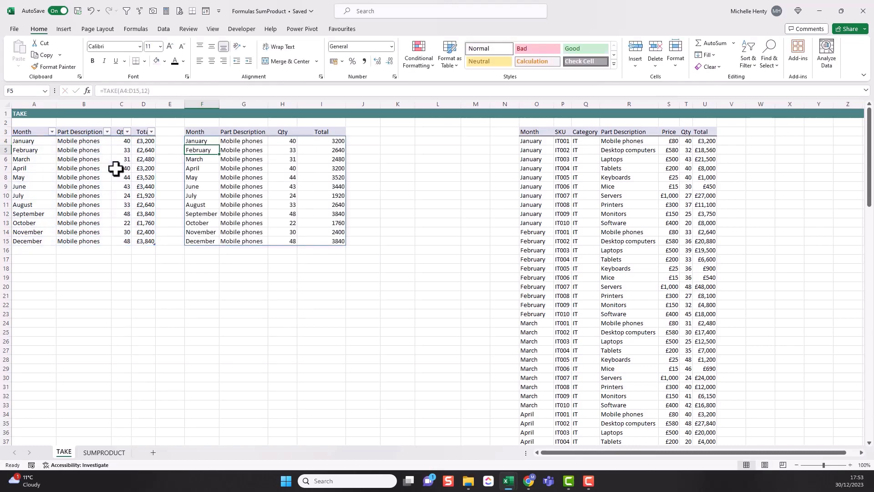
Edit the rows argument of the TAKE formula in F4 twice: 6 for the first six months, -6 for the last six.
{"action": "key", "text": "Up"}
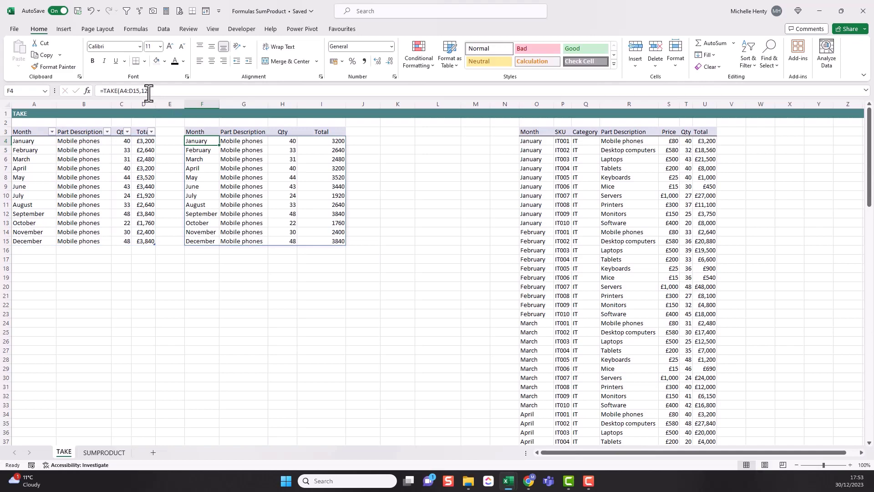
{"action": "left_click", "coordinate": [146, 91]}
{"action": "double_click", "coordinate": [144, 90]}
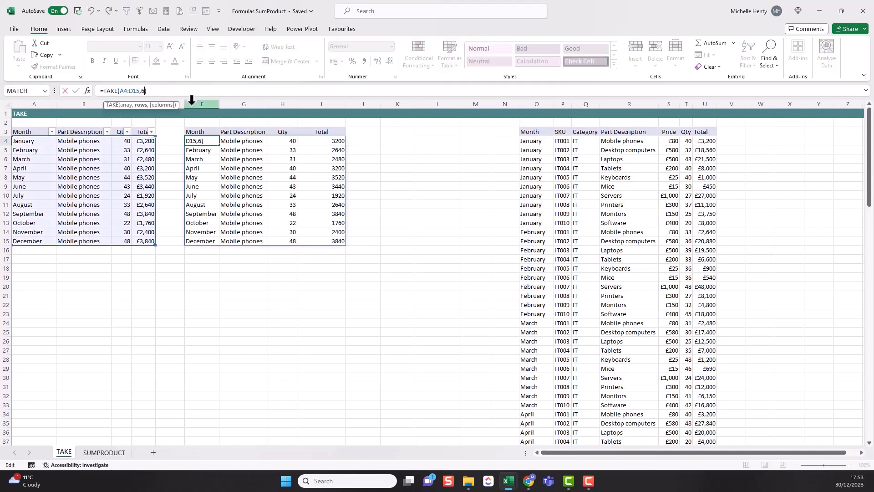
{"action": "key", "text": "Return"}
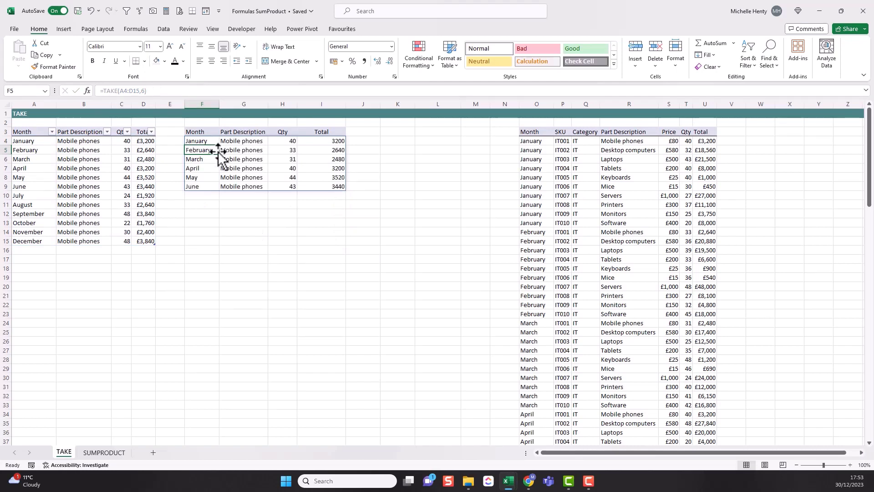
{"action": "double_click", "coordinate": [200, 141]}
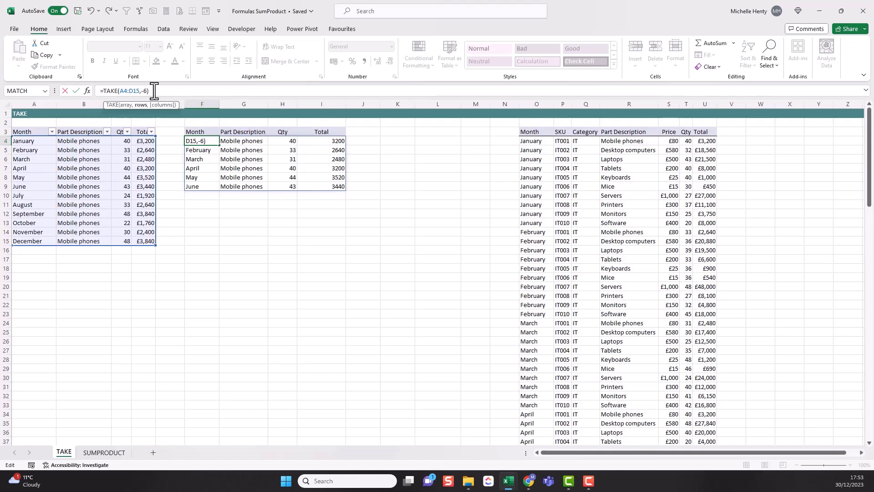
{"action": "key", "text": "Return"}
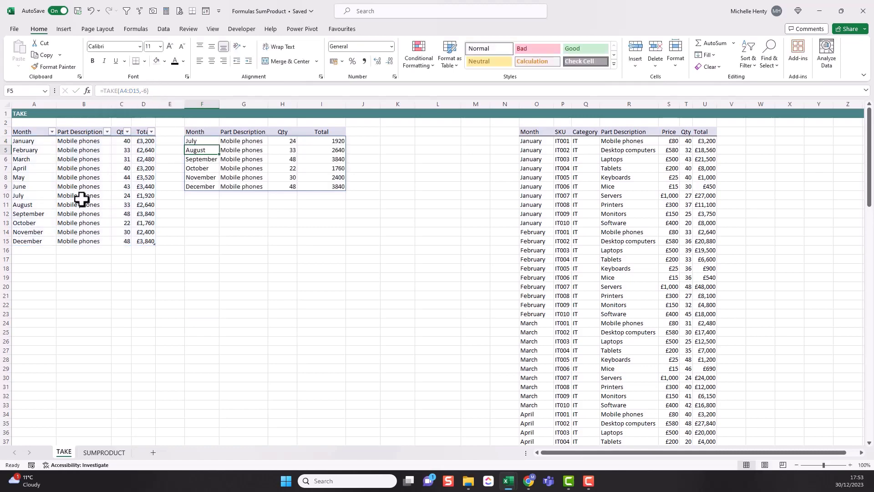
{"action": "left_click", "coordinate": [63, 169]}
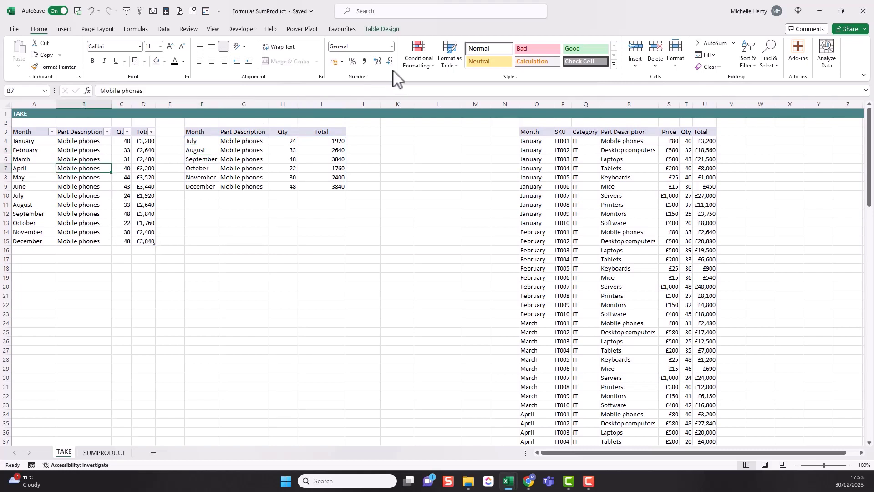
{"action": "left_click", "coordinate": [248, 149]}
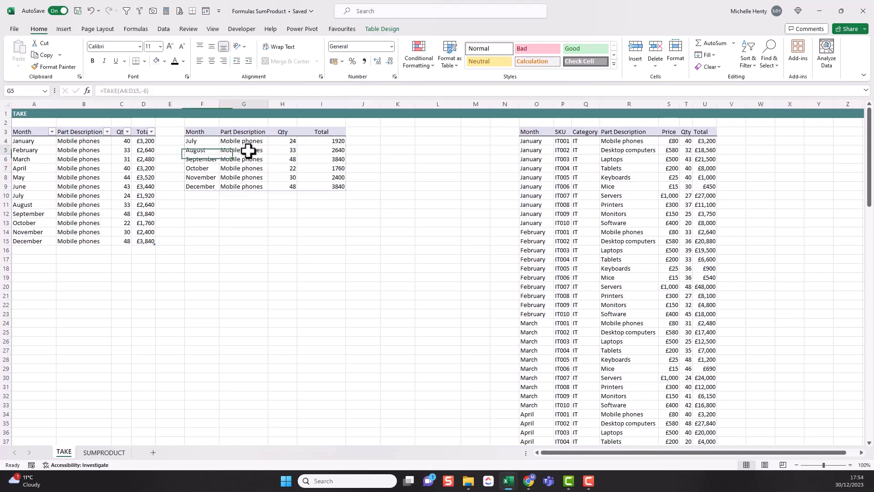
{"action": "left_click", "coordinate": [586, 159]}
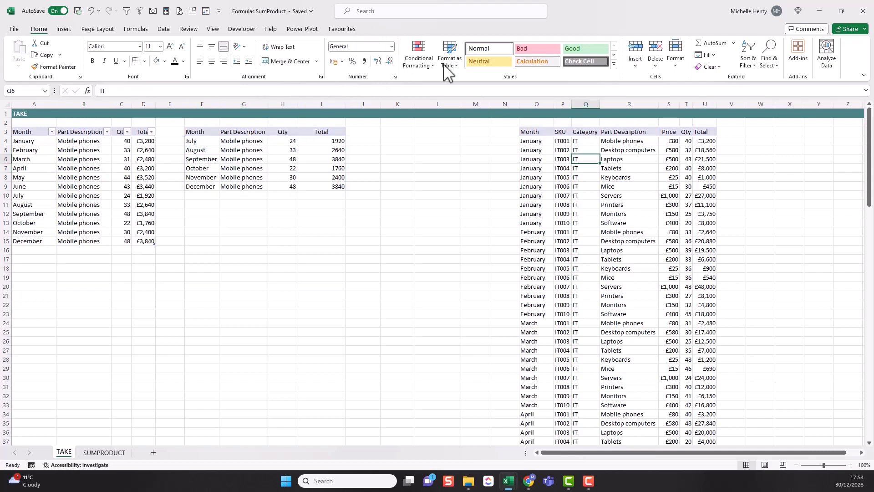
{"action": "left_click", "coordinate": [101, 162]}
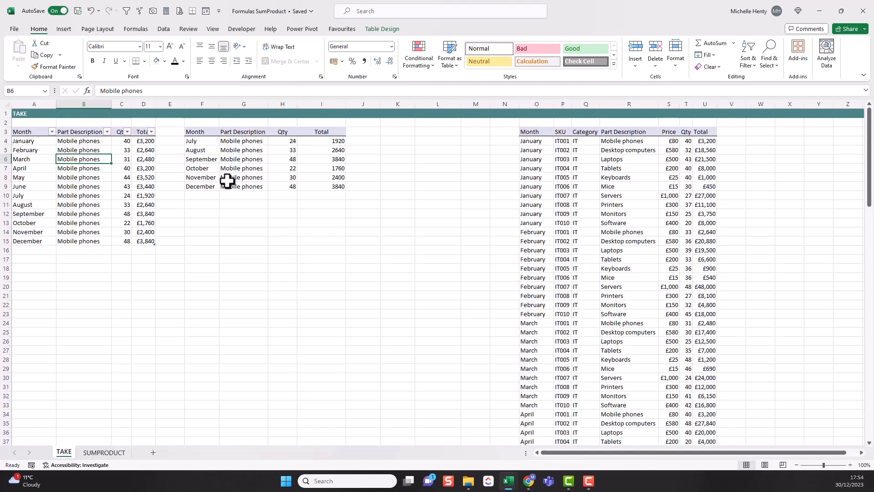
Copy the January to March rows A4:D6 to A16 below December and compare the last six months with the TAKE output.
{"action": "left_click_drag", "start_coordinate": [32, 140], "coordinate": [148, 162]}
{"action": "key", "text": "ctrl+c"}
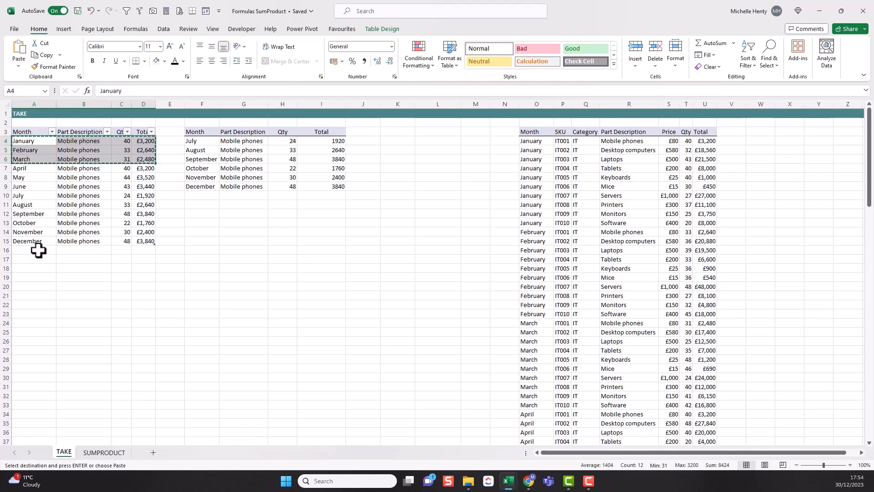
{"action": "left_click", "coordinate": [38, 249]}
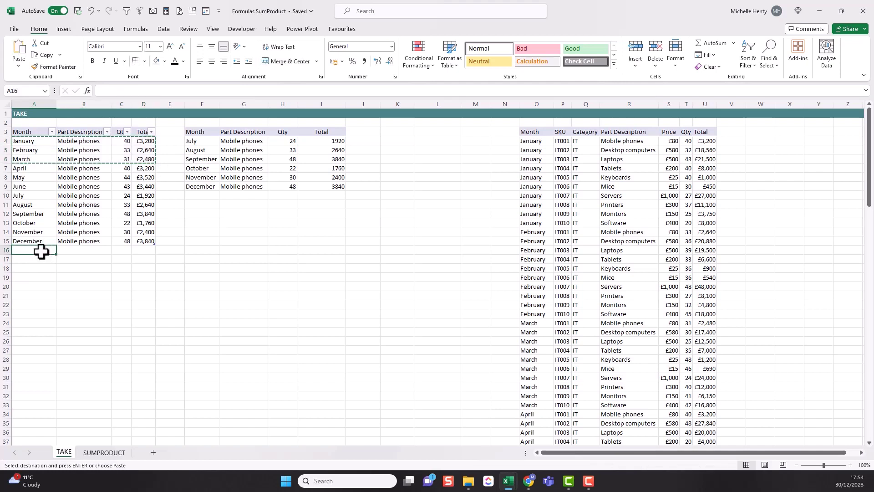
{"action": "key", "text": "ctrl+v"}
{"action": "left_click", "coordinate": [204, 142]}
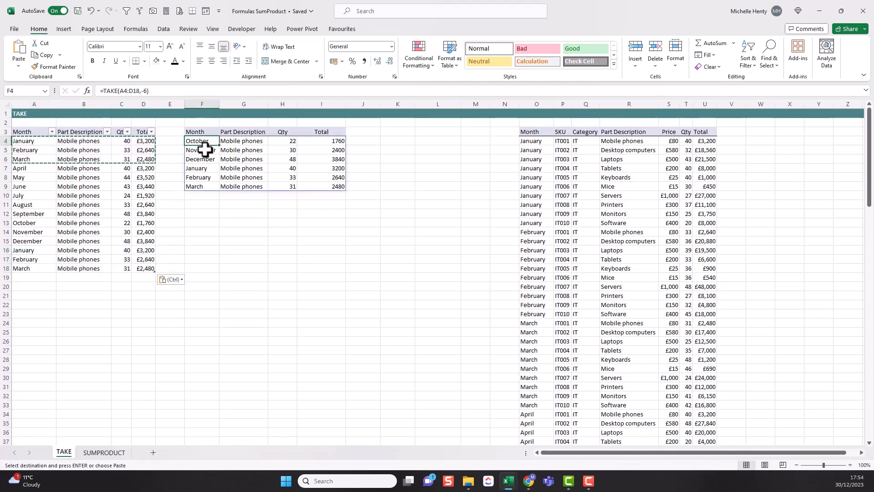
{"action": "left_click_drag", "start_coordinate": [33, 269], "coordinate": [39, 225]}
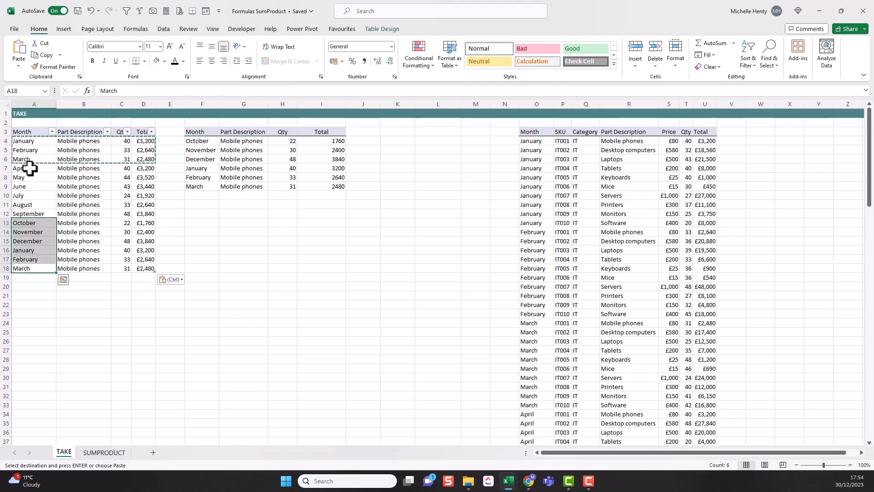
Copy the April to June rows A7:D9 to A19, directly below the added March row.
{"action": "left_click_drag", "start_coordinate": [29, 168], "coordinate": [136, 189]}
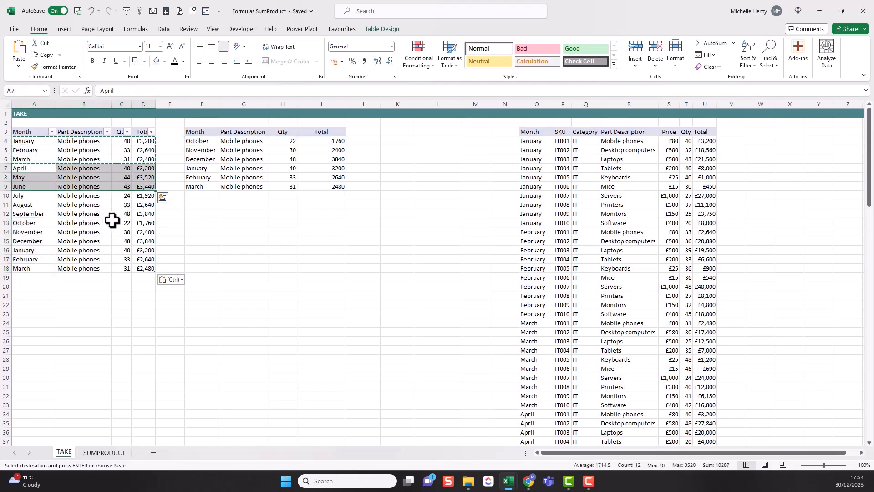
{"action": "key", "text": "ctrl+c"}
{"action": "left_click", "coordinate": [30, 277]}
{"action": "key", "text": "ctrl+v"}
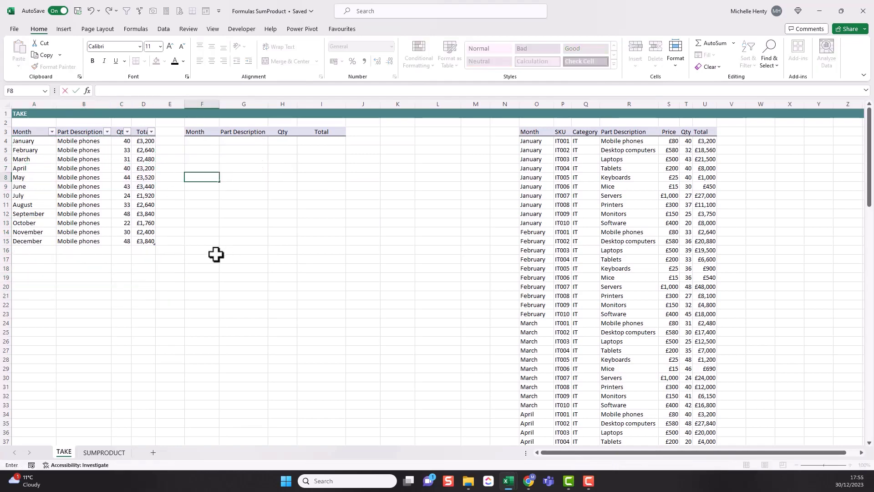
Enter =TAKE(D4:D15,-6) in cell F17 and compare the returned values with the July to December totals.
{"action": "left_click", "coordinate": [205, 259]}
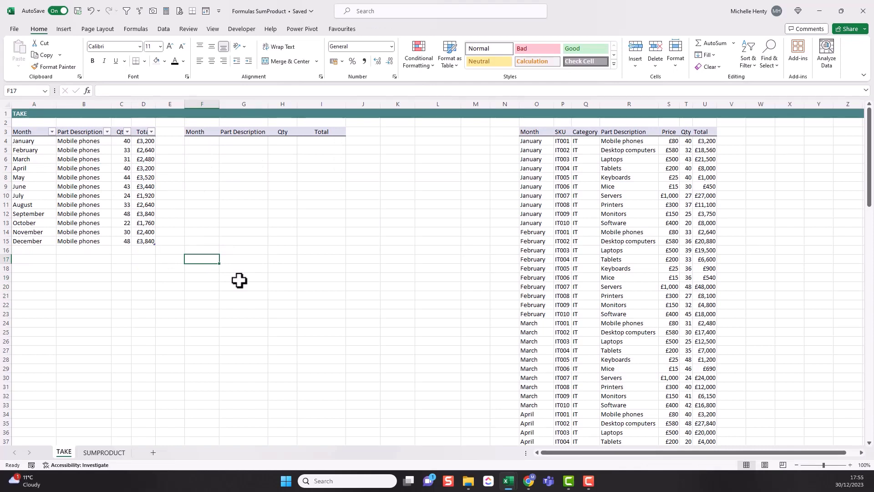
{"action": "type", "text": "=take("}
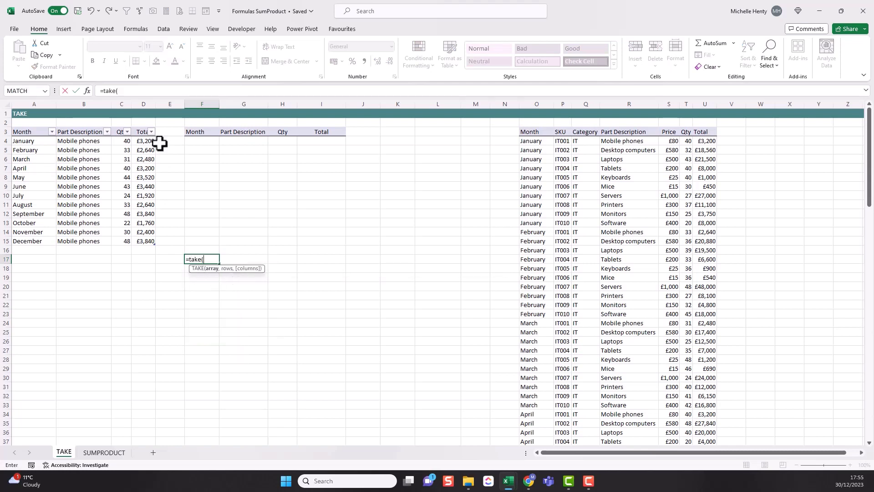
{"action": "left_click_drag", "start_coordinate": [145, 142], "coordinate": [153, 244]}
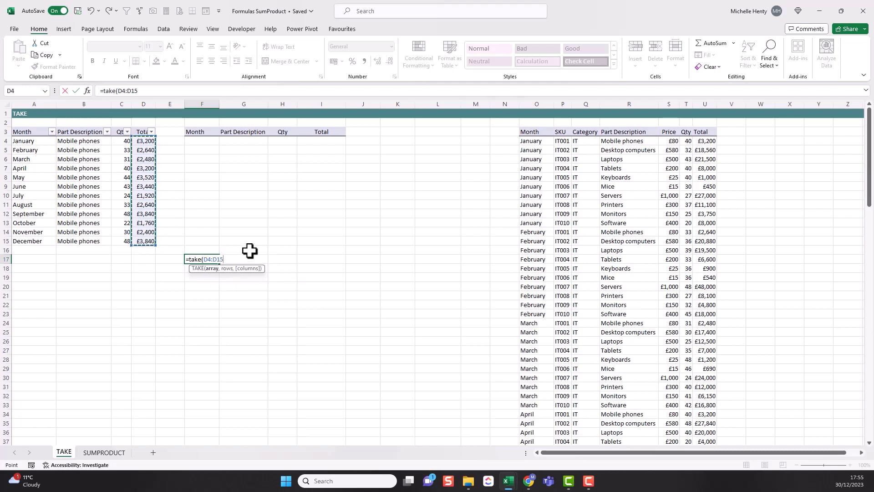
{"action": "type", "text": ","}
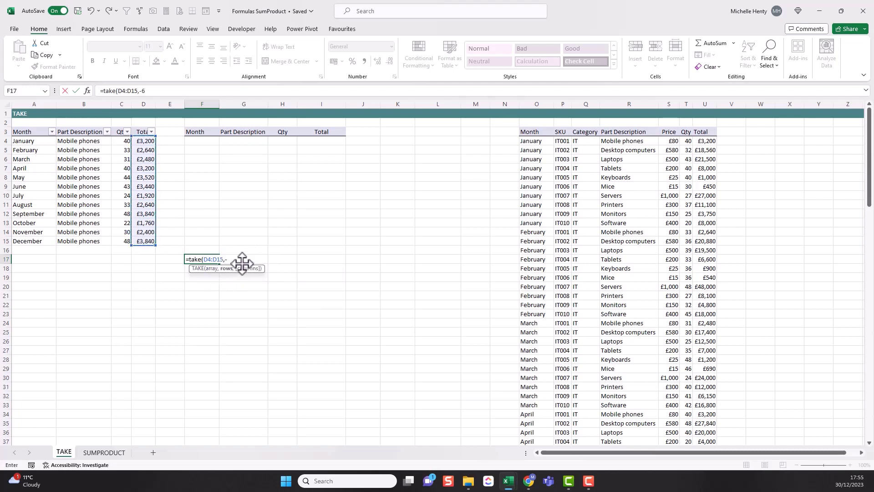
{"action": "type", "text": "-6)"}
{"action": "key", "text": "Return"}
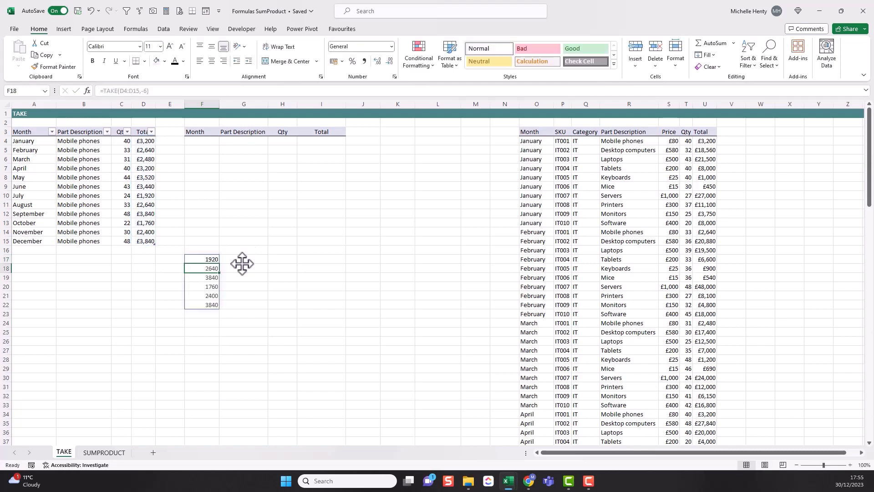
{"action": "left_click_drag", "start_coordinate": [142, 195], "coordinate": [139, 241]}
{"action": "left_click_drag", "start_coordinate": [199, 260], "coordinate": [197, 303]}
Wrap the F17 formula in AVERAGE so it reads =AVERAGE(TAKE(D4:D15,-6)).
{"action": "left_click", "coordinate": [199, 258]}
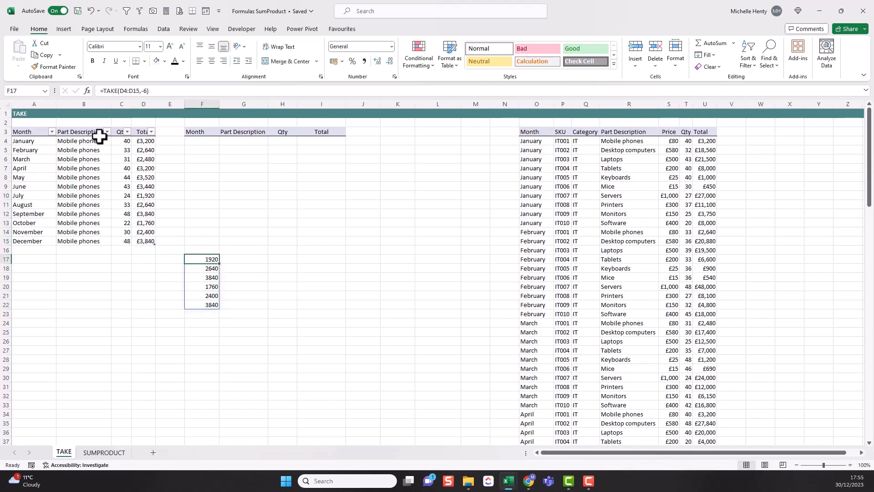
{"action": "left_click", "coordinate": [104, 92]}
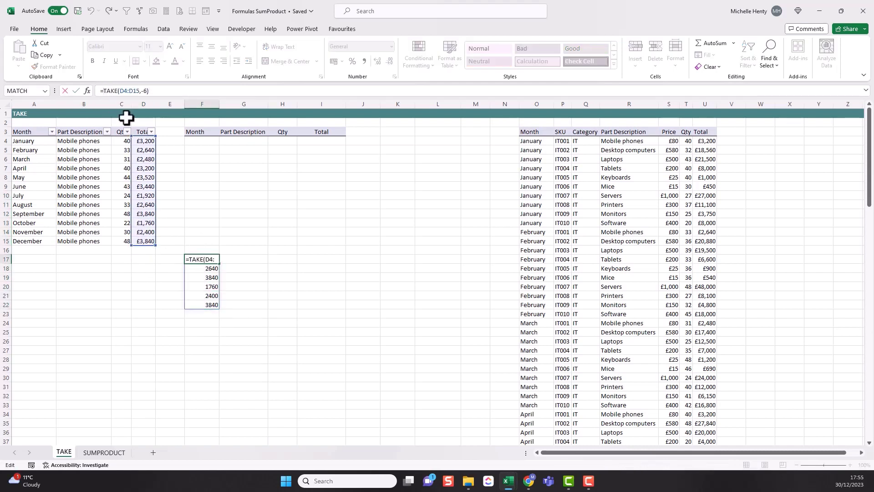
{"action": "type", "text": "average("}
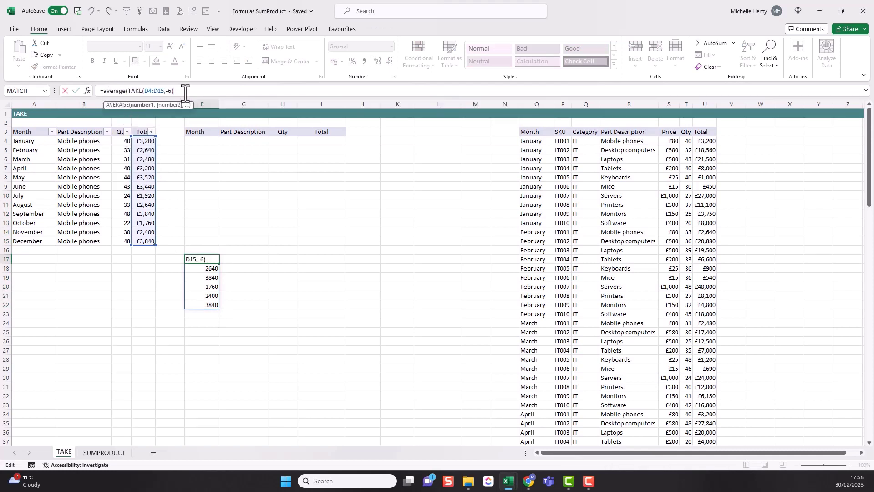
{"action": "type", "text": ")"}
{"action": "key", "text": "Return"}
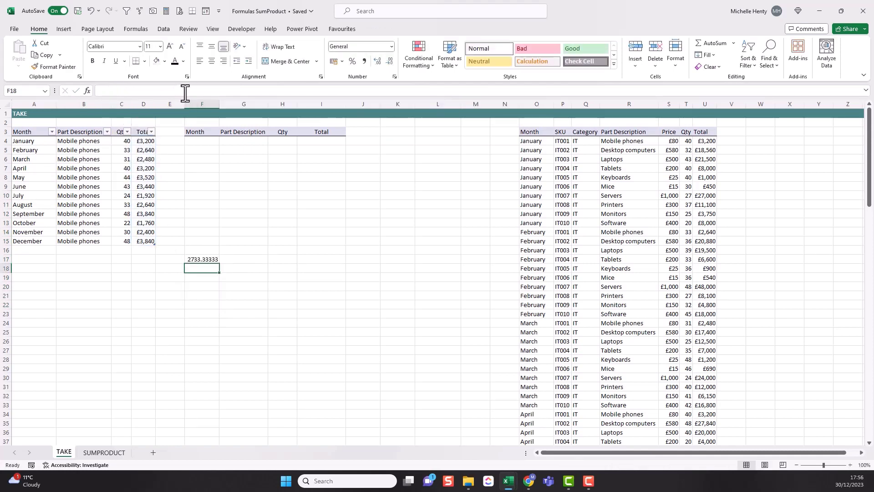
Check the average in F17 against the average of the July to December totals in D10:D15.
{"action": "left_click", "coordinate": [205, 258]}
{"action": "left_click_drag", "start_coordinate": [142, 195], "coordinate": [143, 241]}
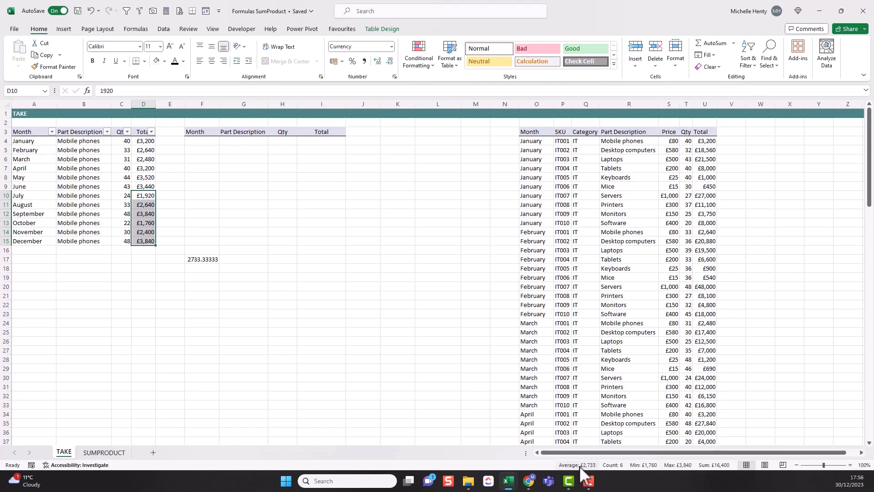
{"action": "left_click", "coordinate": [196, 260]}
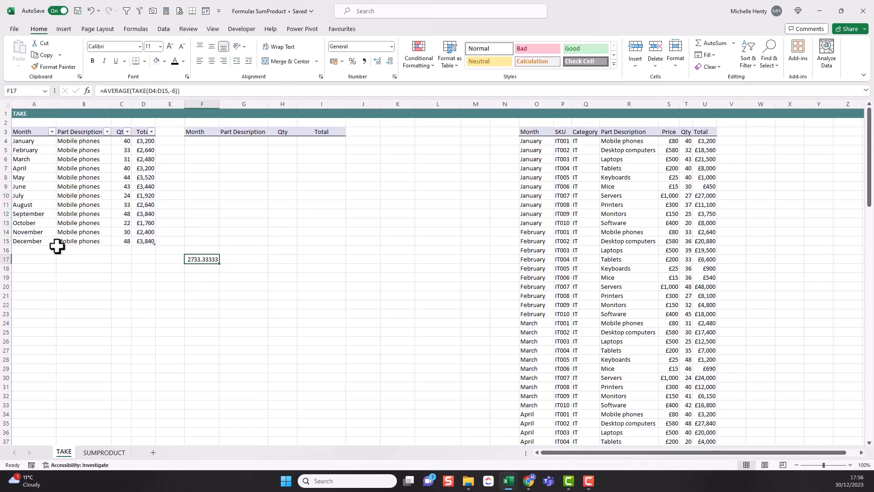
Extend the table by copying the January to March rows to A16, and inspect the updated average formula in F17.
{"action": "left_click_drag", "start_coordinate": [28, 142], "coordinate": [139, 159]}
{"action": "key", "text": "ctrl+c"}
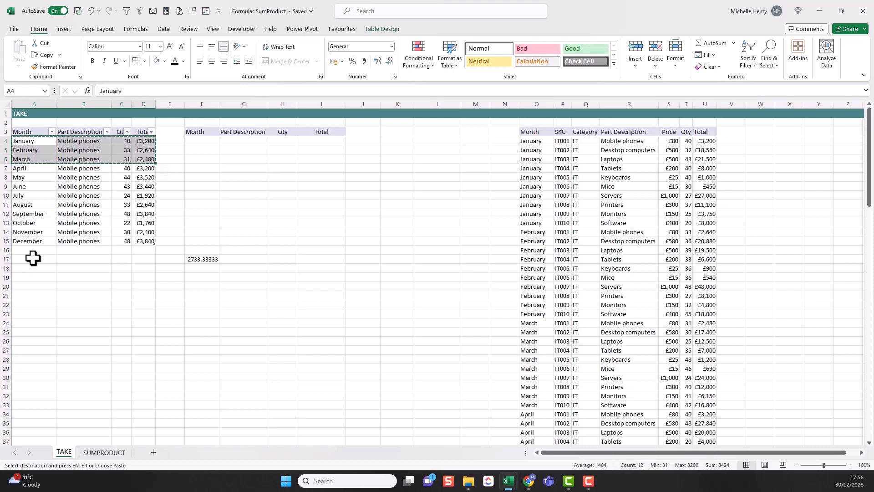
{"action": "left_click", "coordinate": [32, 249]}
{"action": "key", "text": "ctrl+v"}
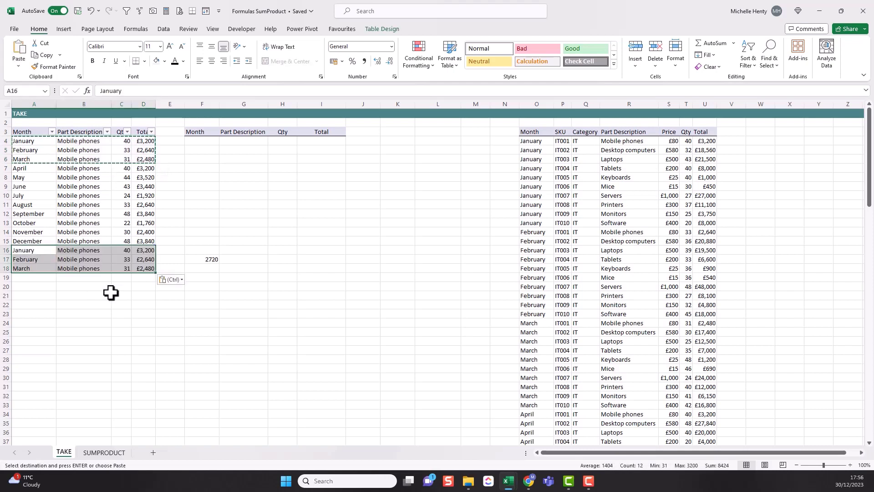
{"action": "left_click", "coordinate": [213, 259]}
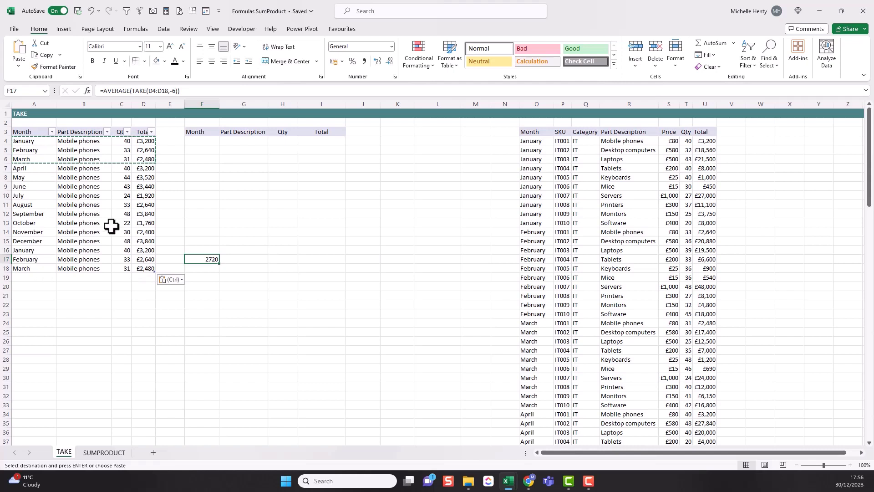
Check the average in F17 against the average of the October to March totals in D13:D18.
{"action": "left_click", "coordinate": [145, 226]}
{"action": "left_click_drag", "start_coordinate": [145, 229], "coordinate": [146, 269]}
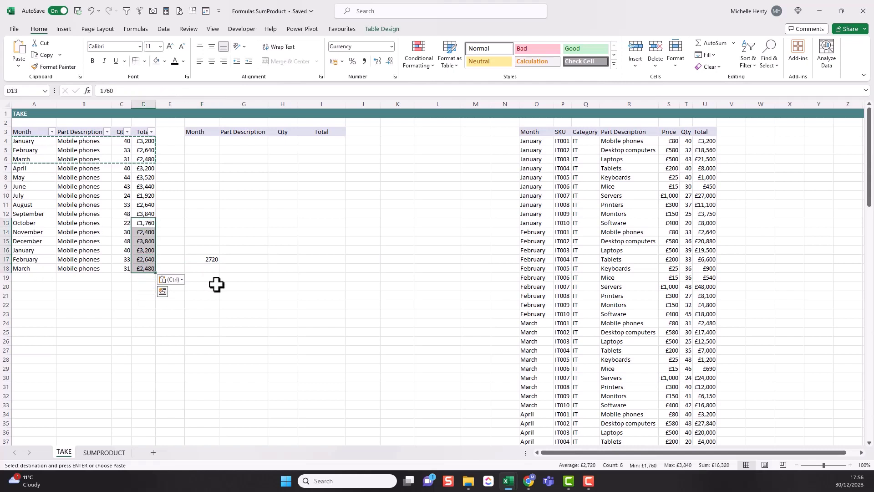
{"action": "left_click", "coordinate": [209, 261]}
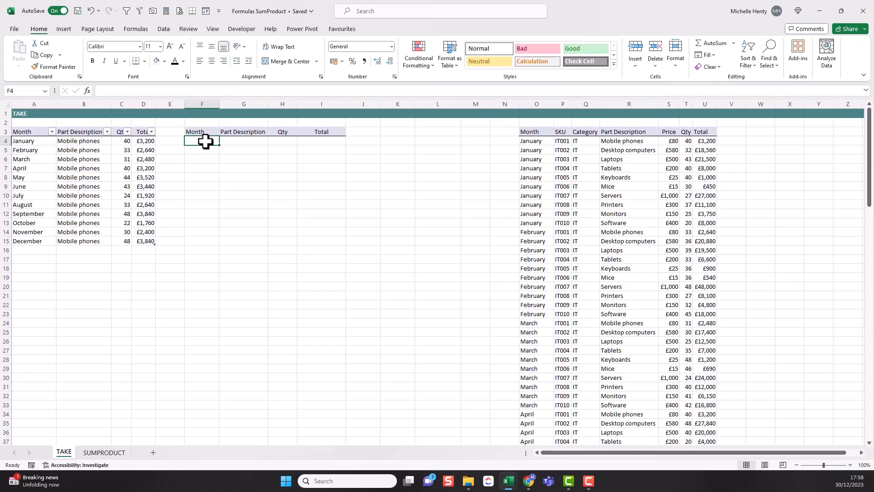
Enter =SORTBY(A4:D15,D4:D15,-1) in cell F4 to list the table by Total in descending order.
{"action": "type", "text": "=sortby"}
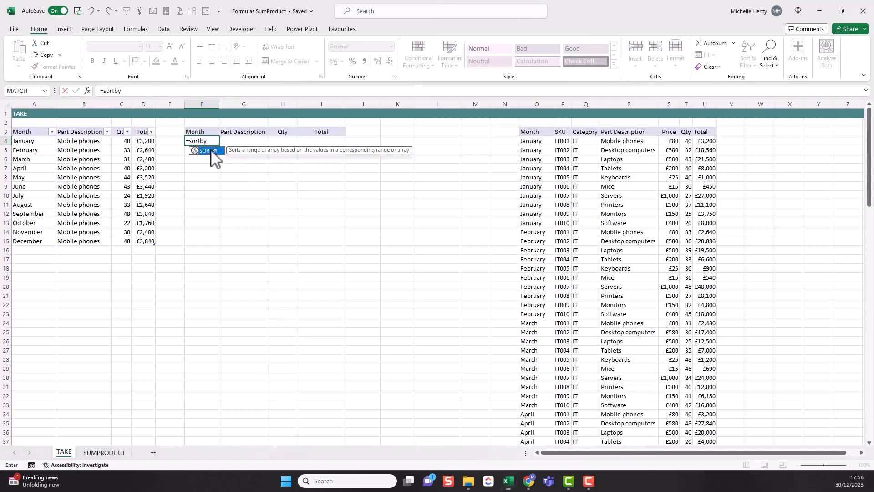
{"action": "double_click", "coordinate": [209, 151]}
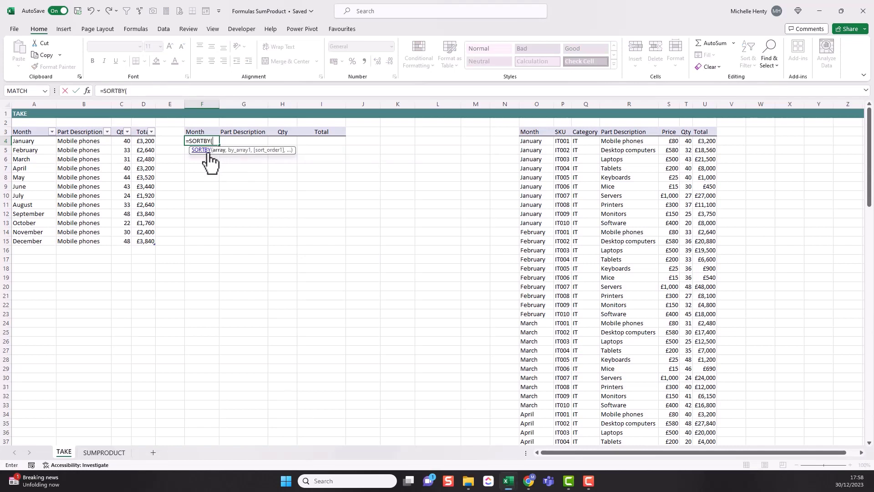
{"action": "left_click_drag", "start_coordinate": [36, 141], "coordinate": [146, 238]}
{"action": "type", "text": ","}
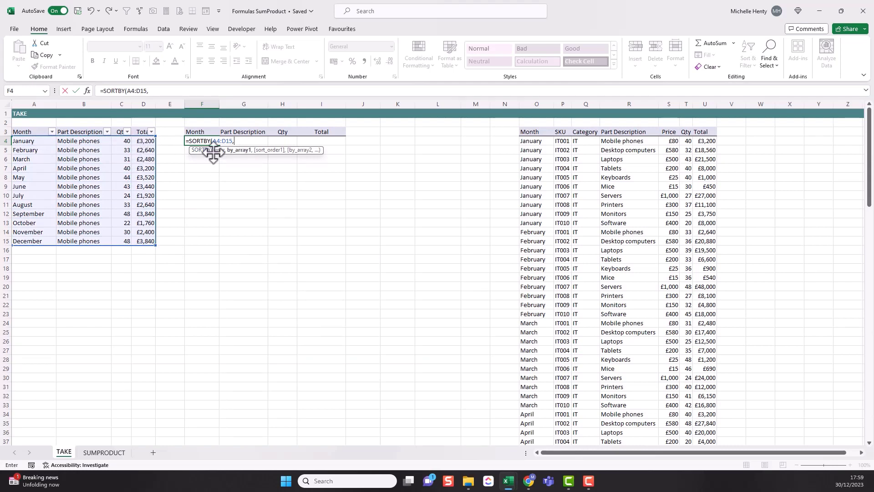
{"action": "left_click_drag", "start_coordinate": [142, 141], "coordinate": [144, 236]}
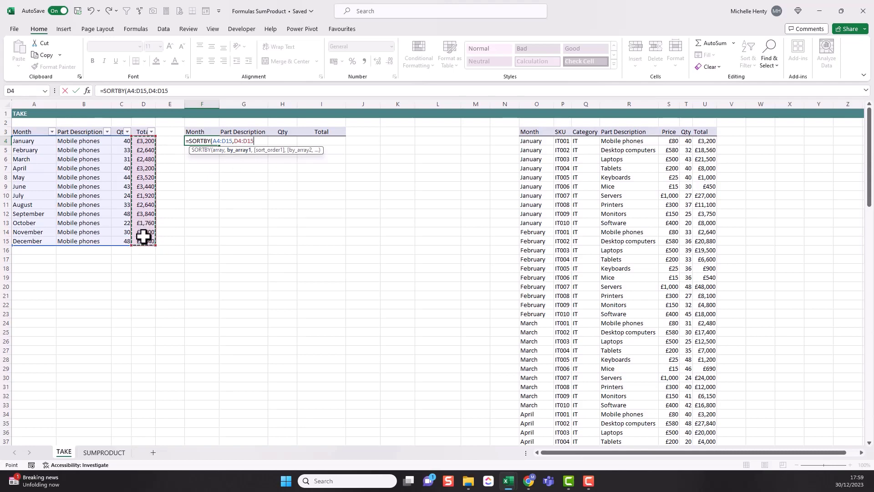
{"action": "type", "text": ","}
{"action": "double_click", "coordinate": [283, 167]}
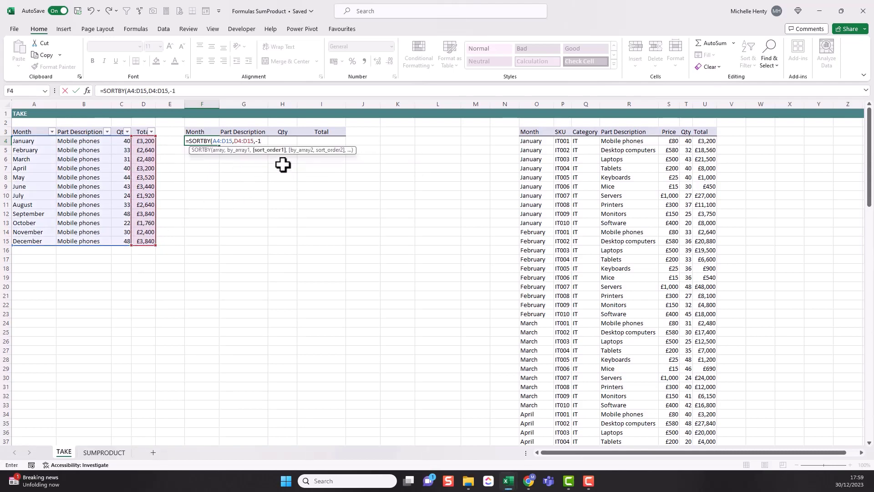
{"action": "key", "text": "Return"}
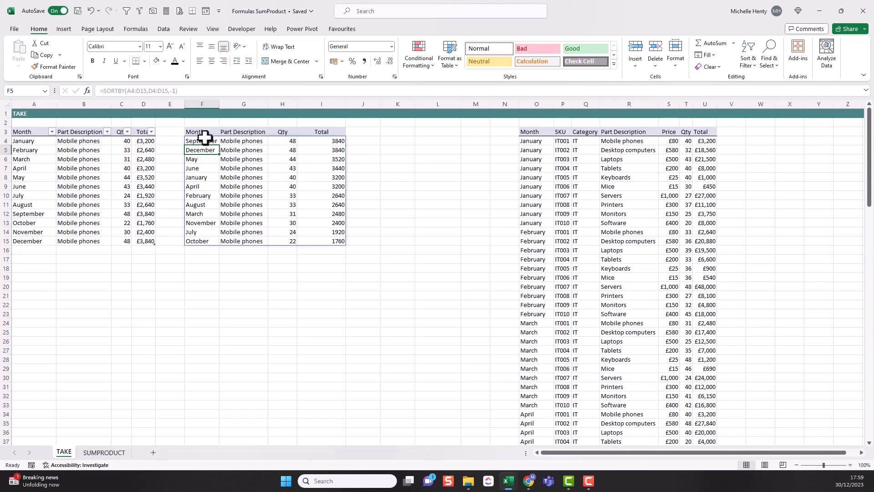
Check the order of the months and totals returned by the SORTBY formula in F4:I15.
{"action": "left_click_drag", "start_coordinate": [204, 137], "coordinate": [207, 240]}
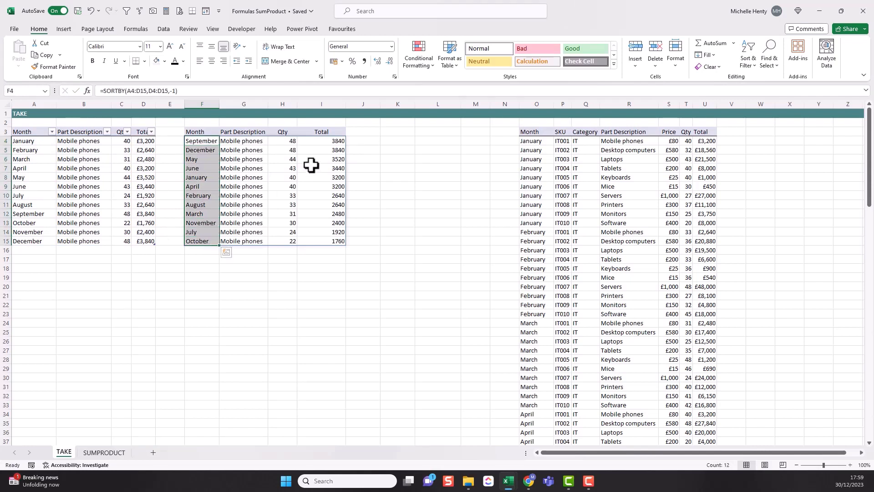
{"action": "left_click", "coordinate": [327, 141]}
{"action": "left_click", "coordinate": [323, 151]}
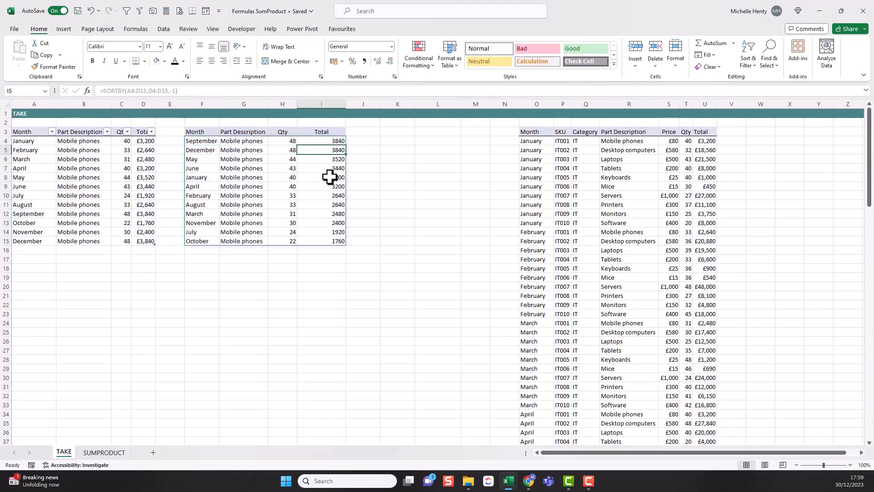
{"action": "left_click", "coordinate": [332, 240]}
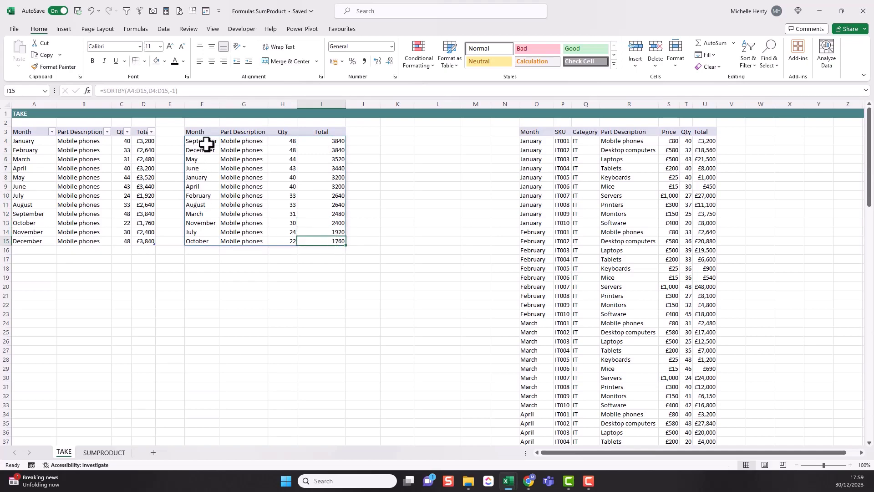
Try sorting the source table by Total from largest to smallest, and undo the sort.
{"action": "left_click", "coordinate": [152, 132]}
{"action": "left_click", "coordinate": [85, 159]}
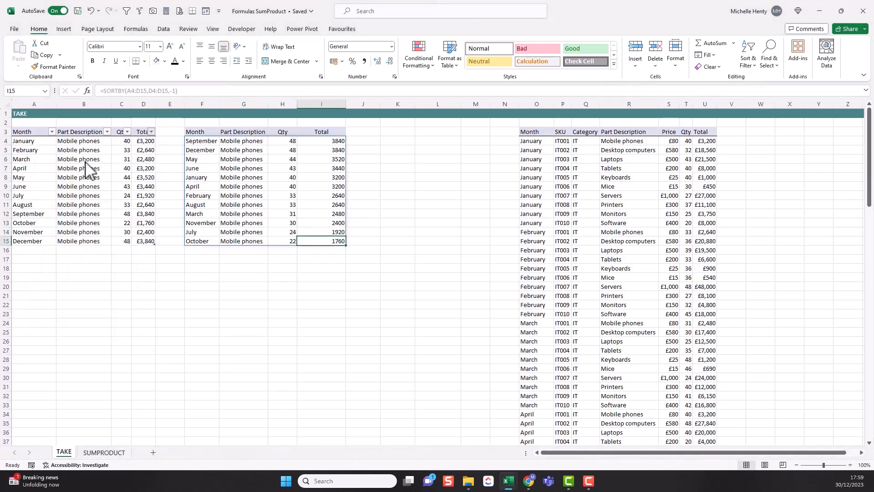
{"action": "left_click_drag", "start_coordinate": [31, 142], "coordinate": [24, 241]}
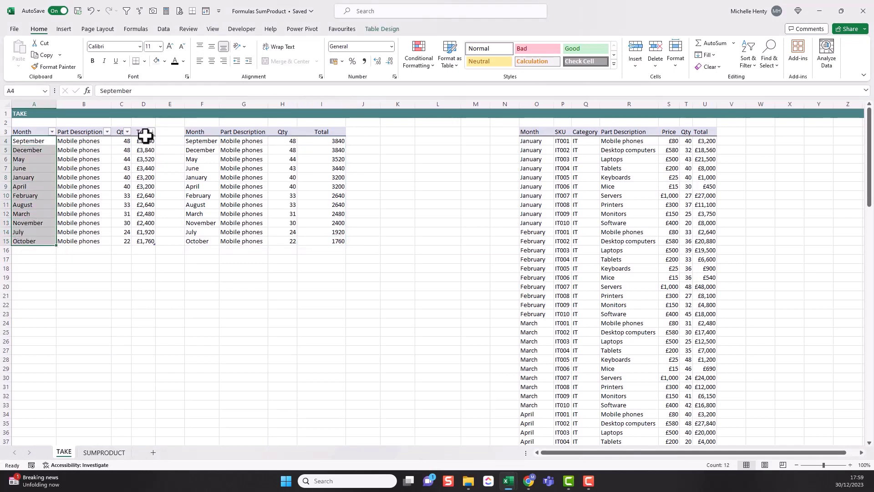
{"action": "key", "text": "ctrl+z"}
Try limiting the SORTBY array in F4 to the months in A4:A15, and undo the change.
{"action": "left_click", "coordinate": [203, 141]}
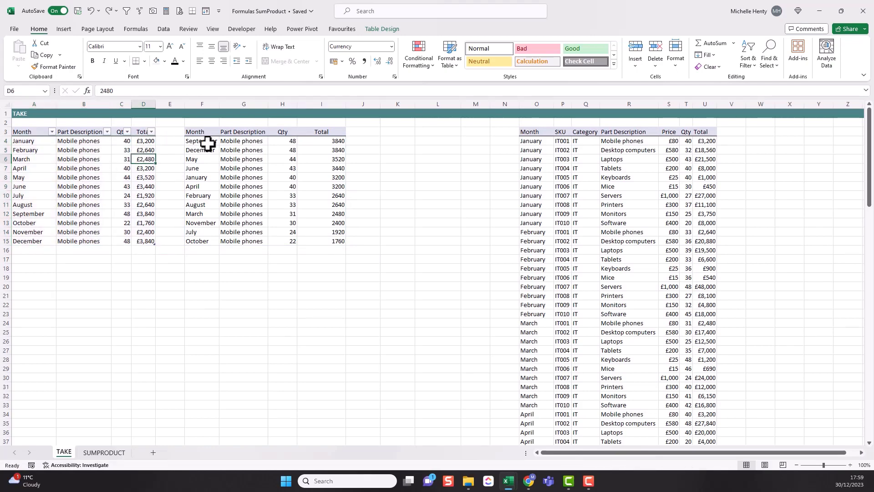
{"action": "left_click", "coordinate": [144, 91]}
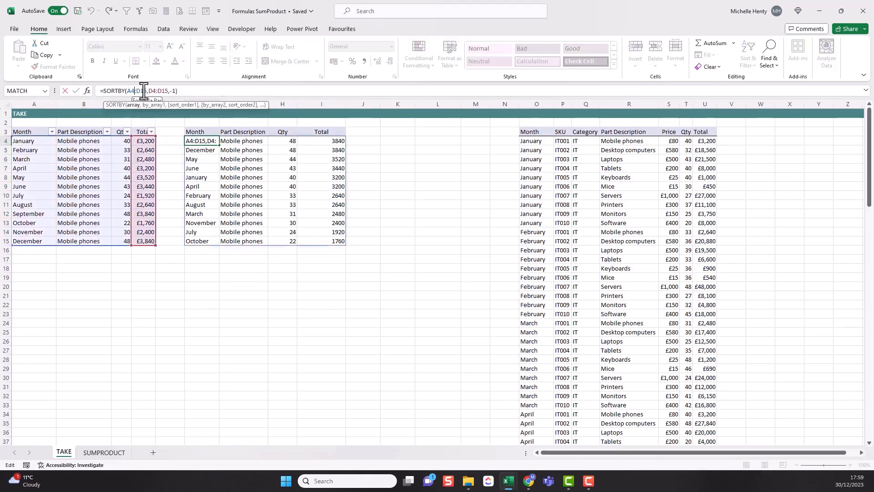
{"action": "left_click_drag", "start_coordinate": [137, 91], "coordinate": [141, 91]}
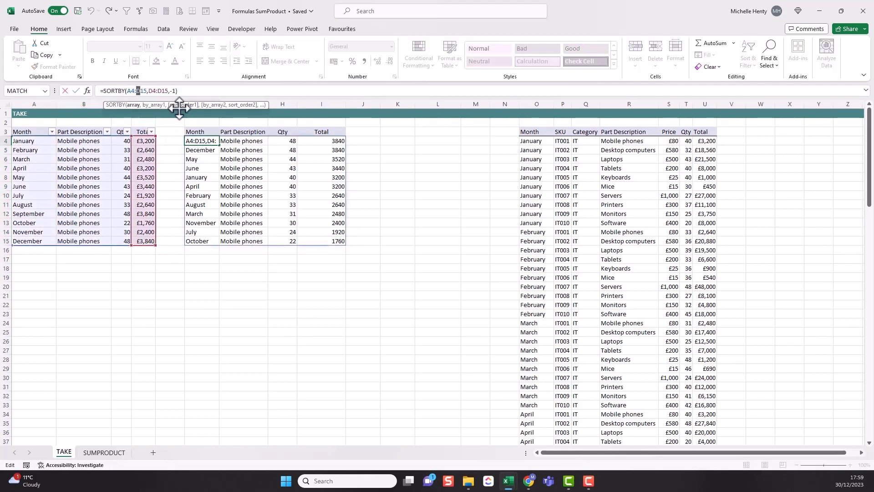
{"action": "type", "text": "A"}
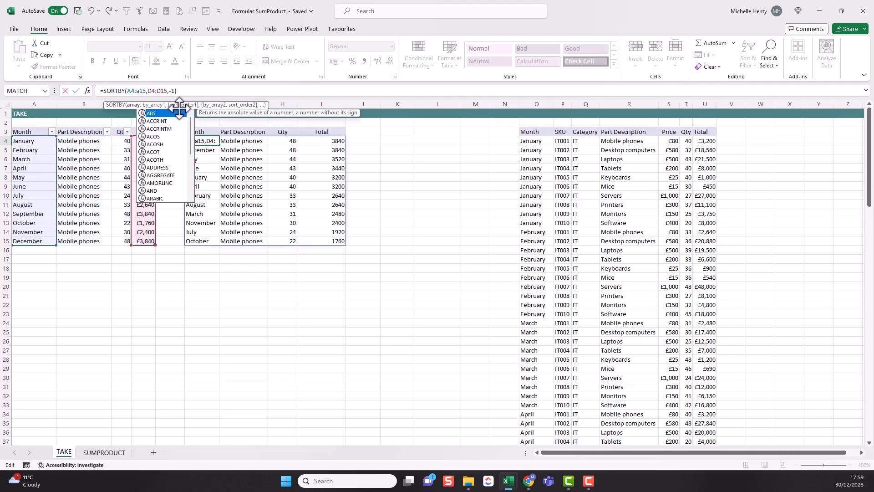
{"action": "key", "text": "Return"}
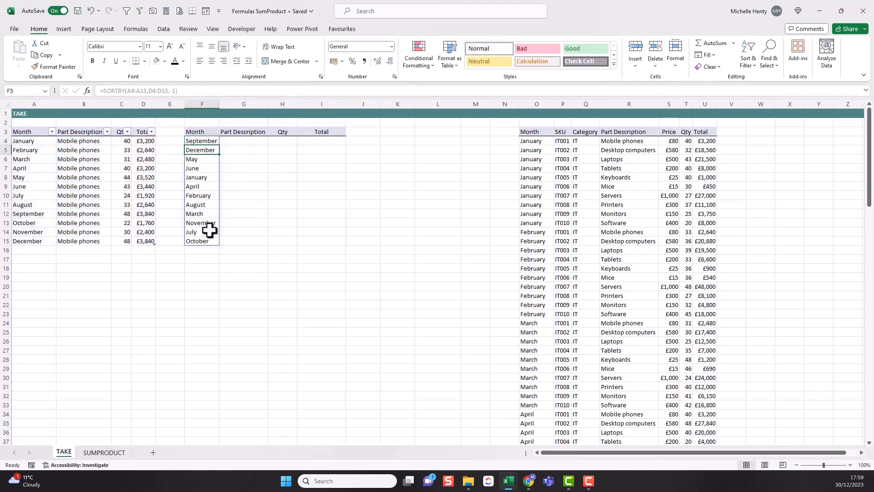
{"action": "key", "text": "ctrl+z"}
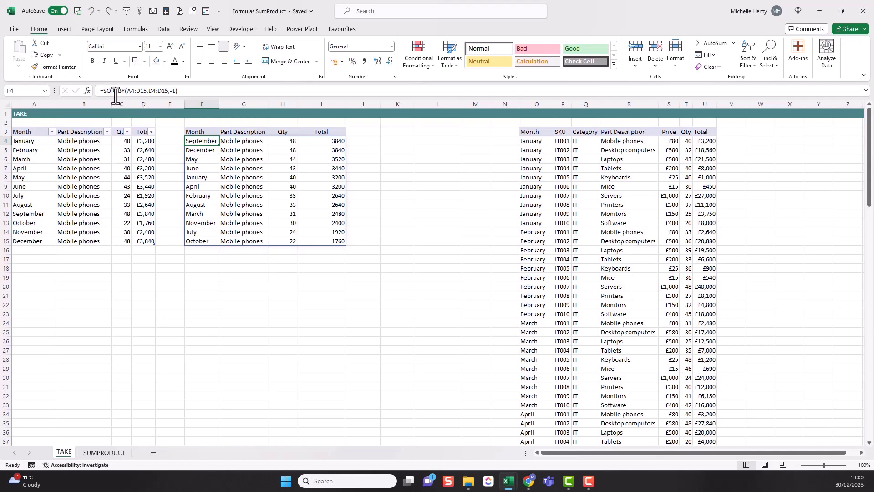
Wrap the F4 formula in TAKE so it reads =TAKE(SORTBY(A4:D15,D4:D15,-1),3).
{"action": "left_click", "coordinate": [144, 91]}
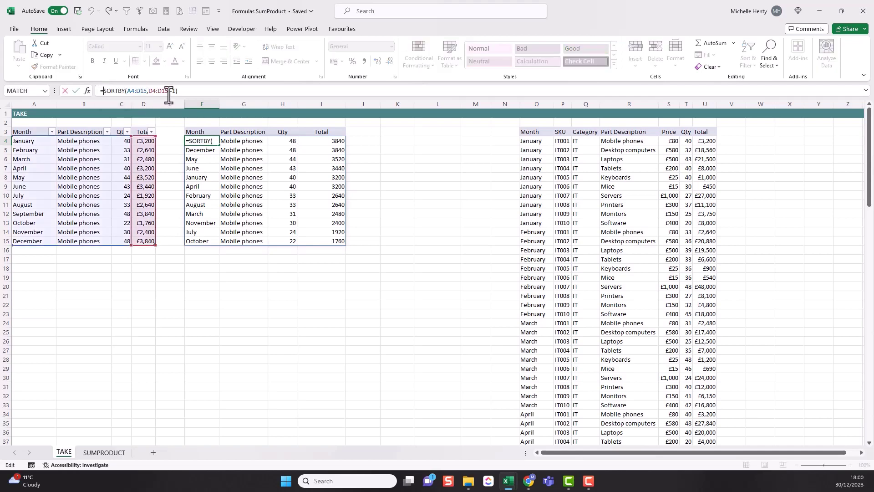
{"action": "key", "text": "Home"}
{"action": "key", "text": "Right"}
{"action": "type", "text": "take("}
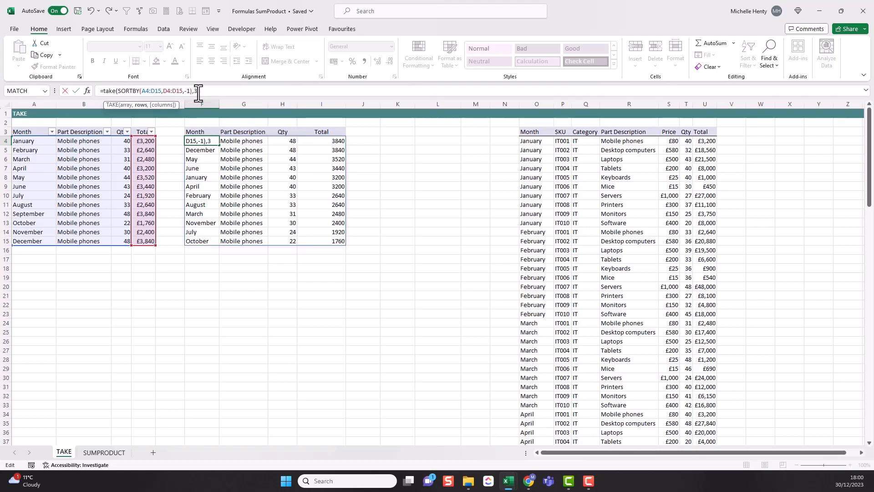
{"action": "key", "text": "Return"}
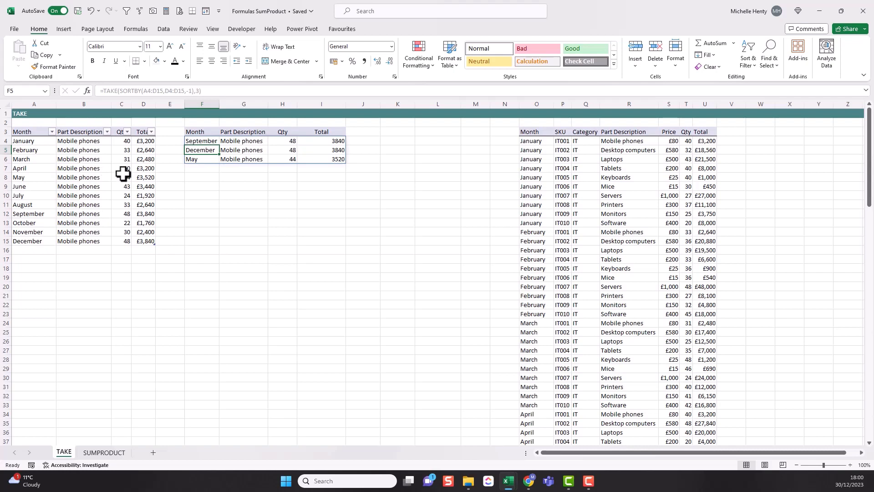
Set January's total in D4 to 5000.
{"action": "left_click", "coordinate": [143, 141]}
{"action": "type", "text": "5000"}
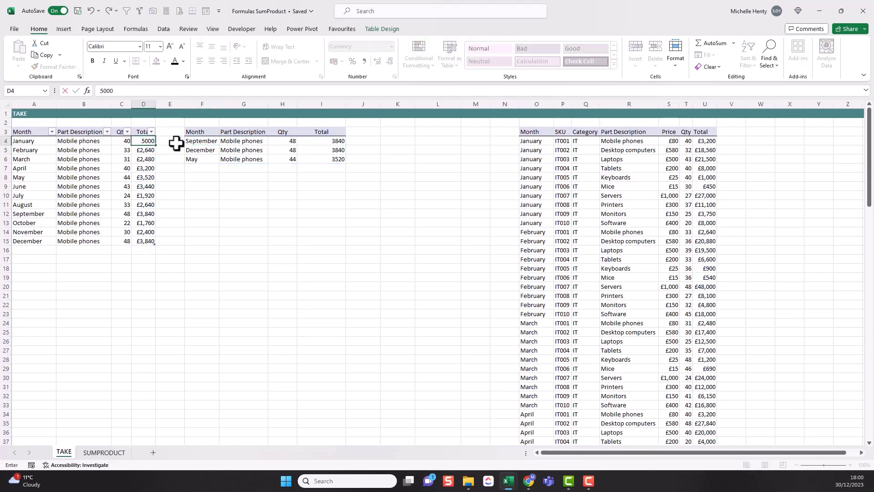
{"action": "key", "text": "Return"}
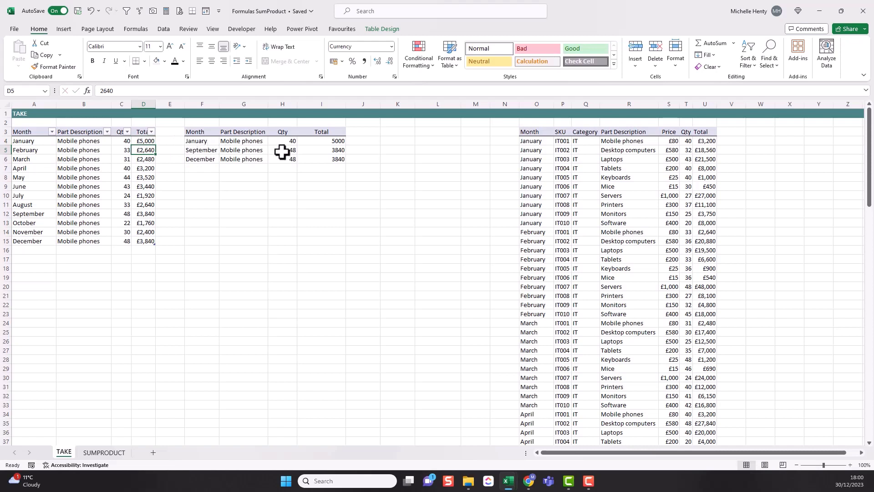
Change the SORTBY array in F4 to A4:A15 so the TAKE formula returns only the top three month names.
{"action": "left_click", "coordinate": [200, 141]}
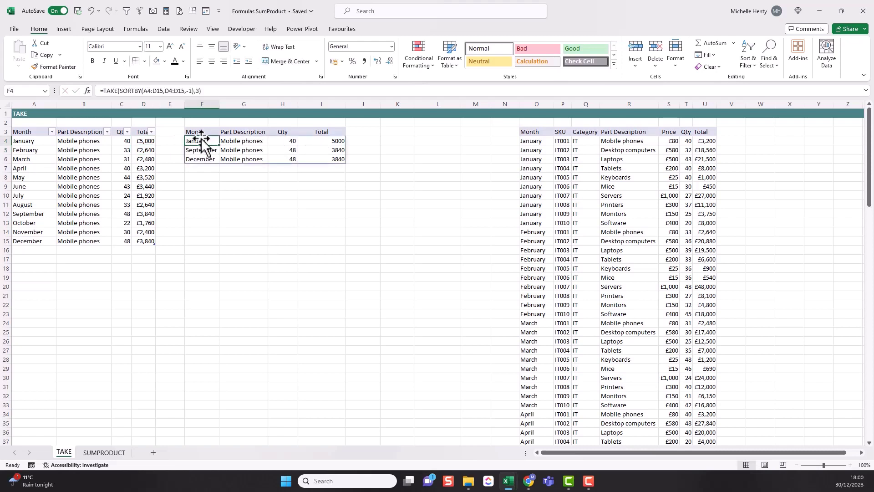
{"action": "left_click", "coordinate": [157, 91]}
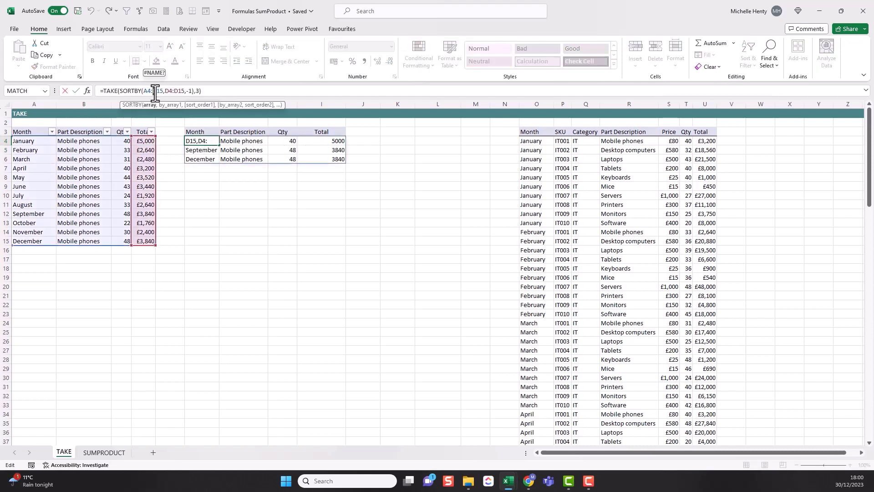
{"action": "key", "text": "BackSpace"}
{"action": "type", "text": "a"}
{"action": "key", "text": "Return"}
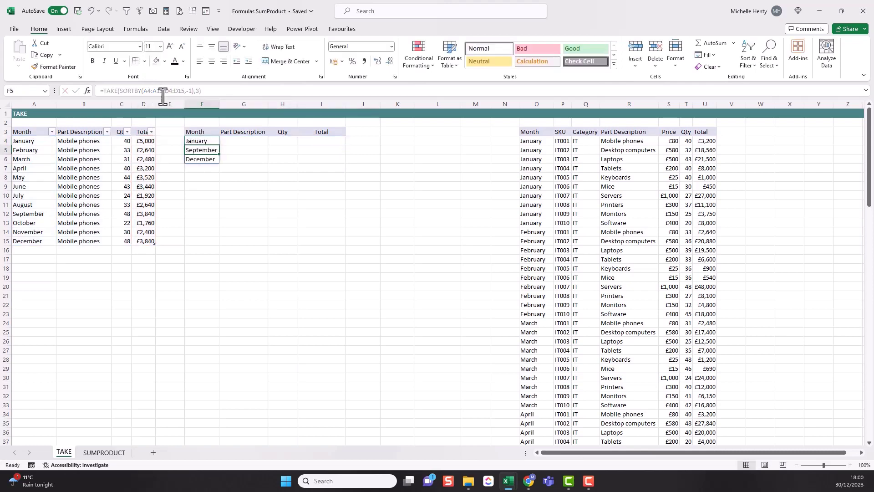
Clear the TAKE formula from F4 and copy the large sales table's headers O3:U3 to F3.
{"action": "left_click_drag", "start_coordinate": [209, 141], "coordinate": [208, 158]}
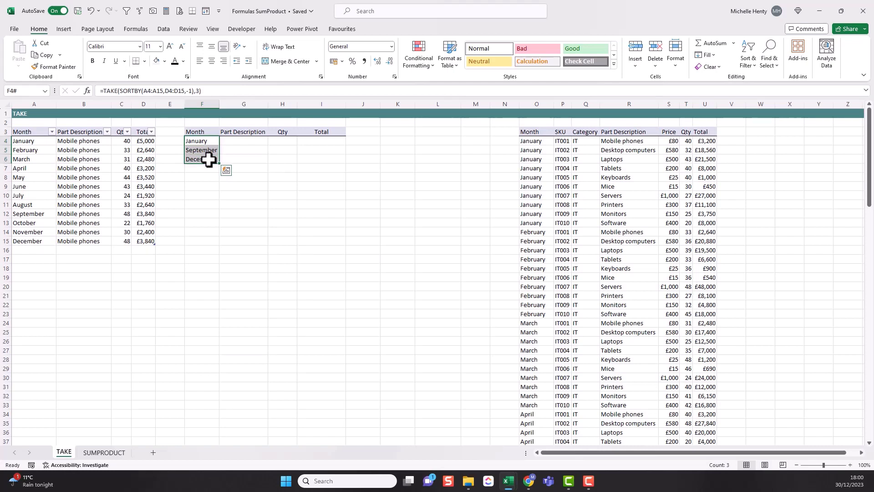
{"action": "key", "text": "Delete"}
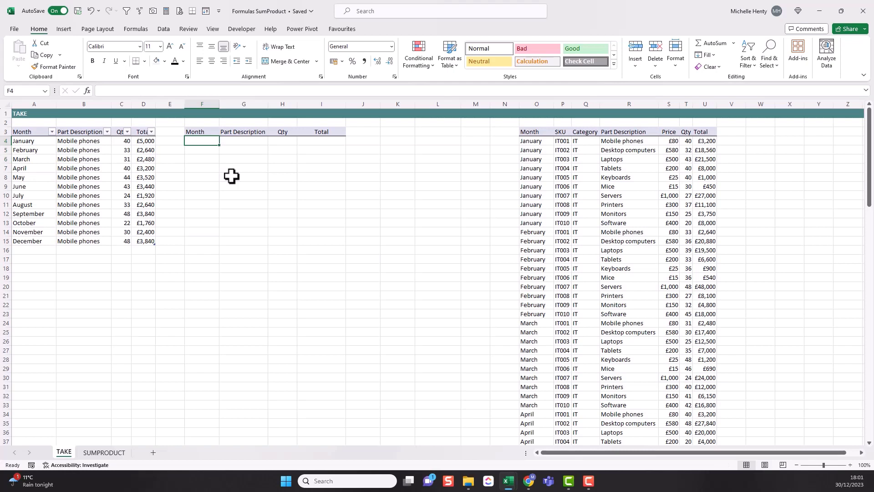
{"action": "left_click_drag", "start_coordinate": [527, 132], "coordinate": [709, 132]}
{"action": "key", "text": "ctrl+c"}
{"action": "left_click", "coordinate": [203, 133]}
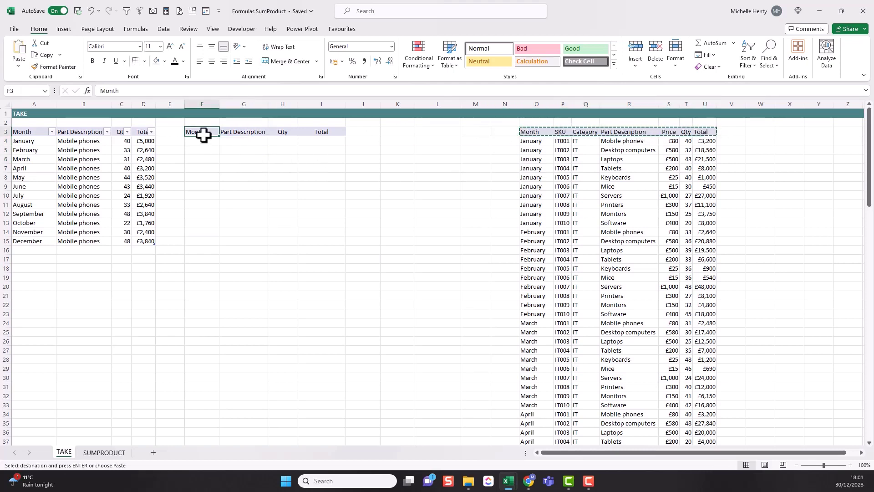
{"action": "key", "text": "ctrl+v"}
Examine the months and part descriptions in the large sales table, and compare its layout with the mobile phones table in A4:D15.
{"action": "left_click", "coordinate": [617, 144]}
{"action": "left_click", "coordinate": [618, 151]}
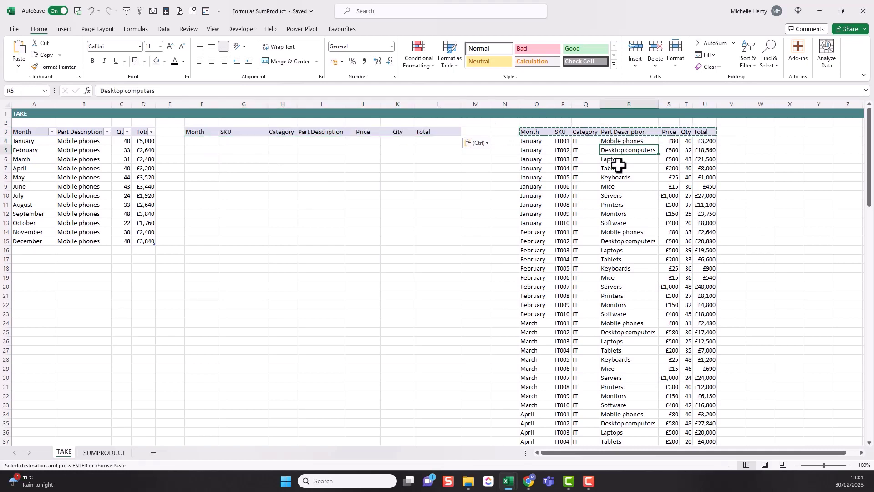
{"action": "left_click", "coordinate": [618, 167]}
{"action": "left_click", "coordinate": [617, 141]}
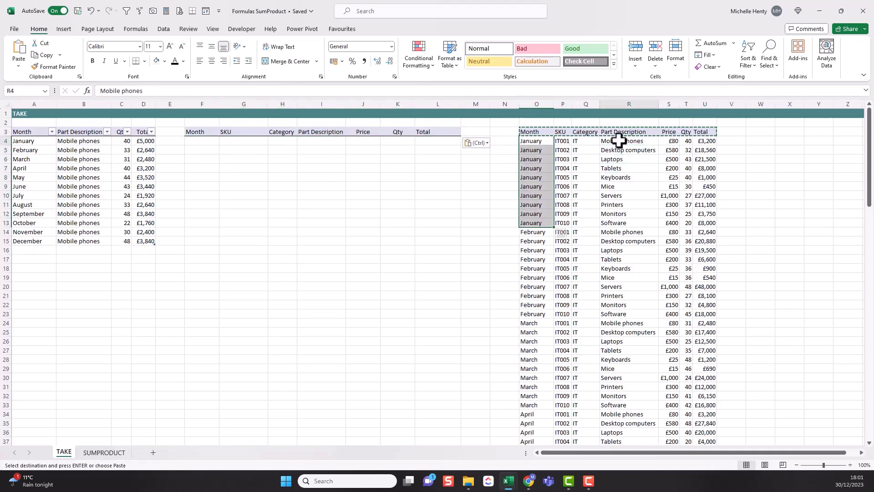
{"action": "left_click", "coordinate": [539, 142]}
{"action": "left_click", "coordinate": [643, 159]}
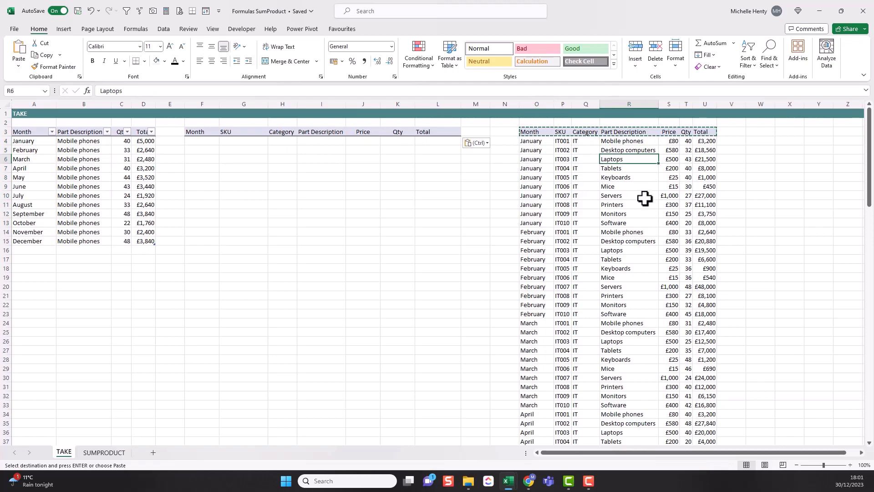
{"action": "scroll", "coordinate": [645, 199], "scroll_direction": "down", "scroll_amount": 6}
{"action": "scroll", "coordinate": [640, 214], "scroll_direction": "up", "scroll_amount": 6}
{"action": "left_click", "coordinate": [203, 144]}
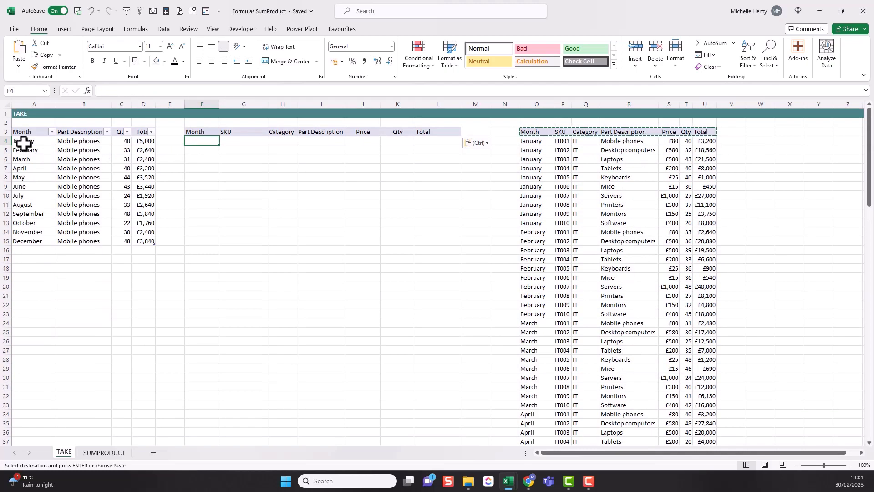
{"action": "left_click_drag", "start_coordinate": [21, 141], "coordinate": [137, 242]}
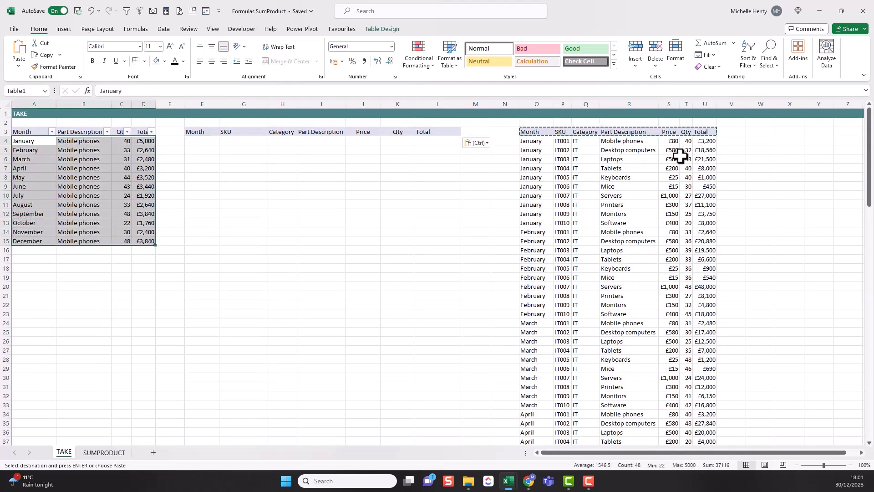
Enter a FILTER formula in F4 that returns rows of O4:U123 where the part description in R4:R123 equals B4.
{"action": "left_click", "coordinate": [203, 142]}
{"action": "type", "text": "=filter("}
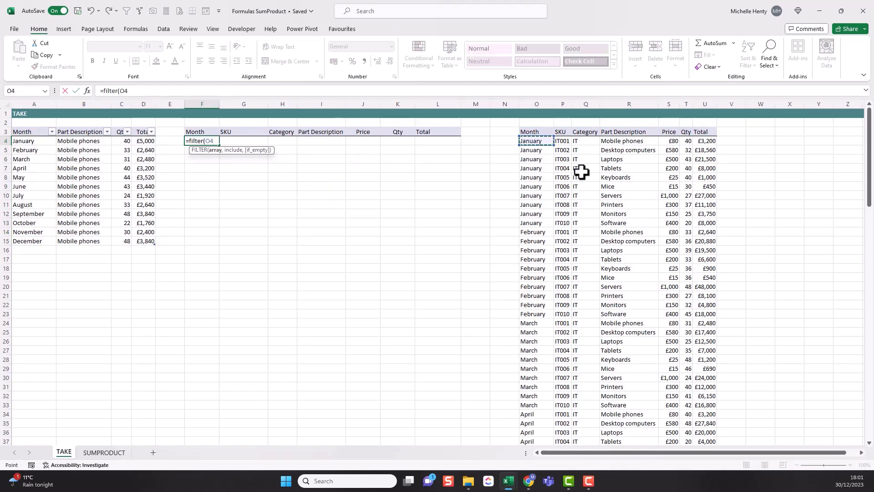
{"action": "key", "text": "ctrl+shift+Right"}
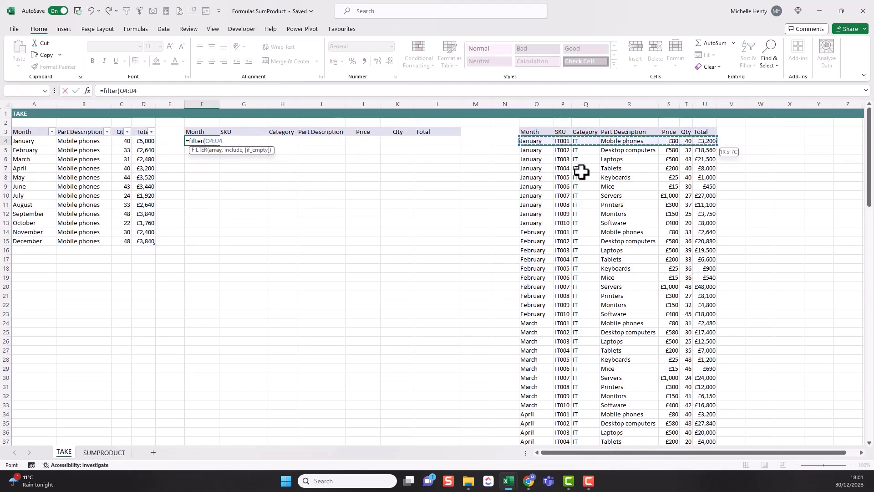
{"action": "key", "text": "ctrl+shift+Down"}
{"action": "type", "text": ","}
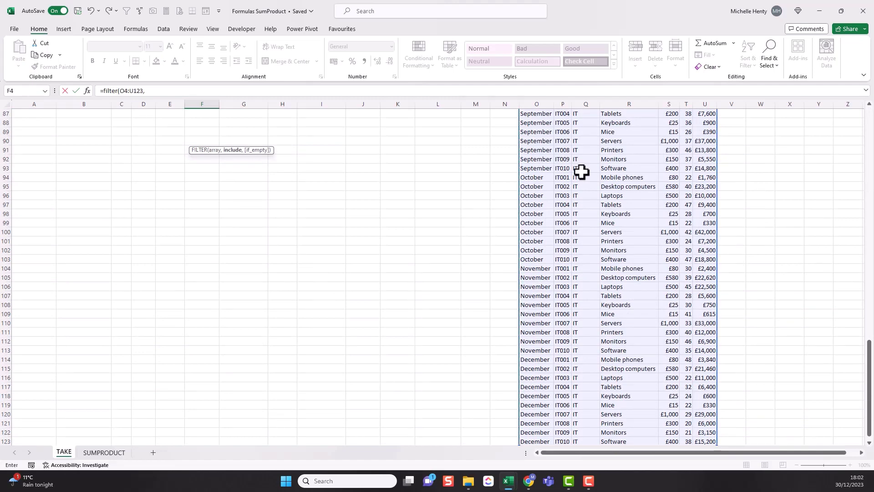
{"action": "left_click_drag", "start_coordinate": [870, 376], "coordinate": [870, 142]}
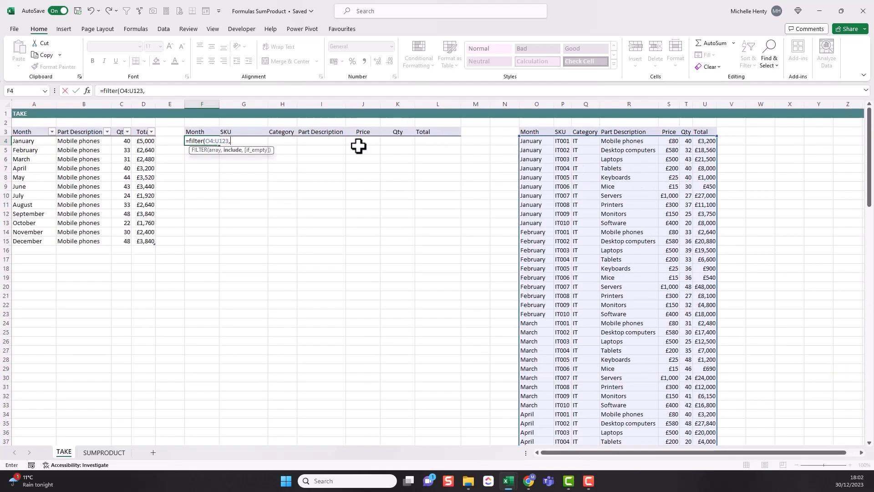
{"action": "left_click", "coordinate": [620, 141]}
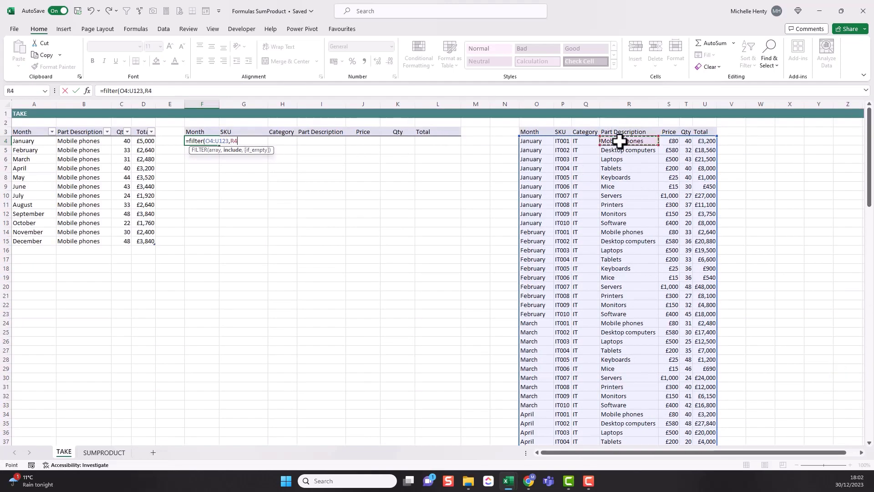
{"action": "key", "text": "ctrl+shift+Down"}
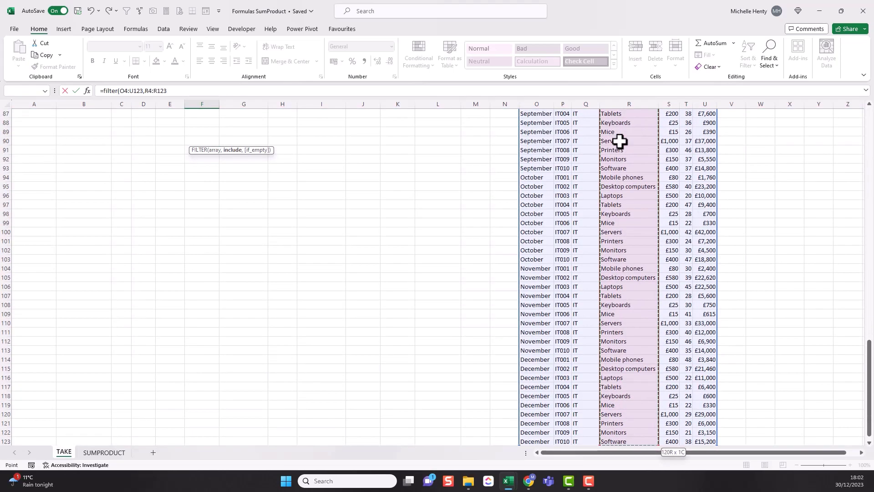
{"action": "left_click", "coordinate": [201, 93]}
{"action": "type", "text": "="}
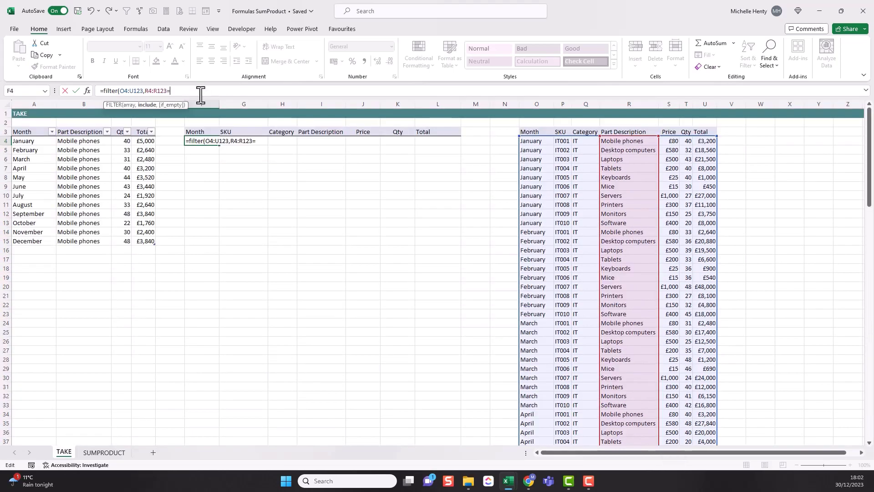
{"action": "left_click", "coordinate": [76, 140]}
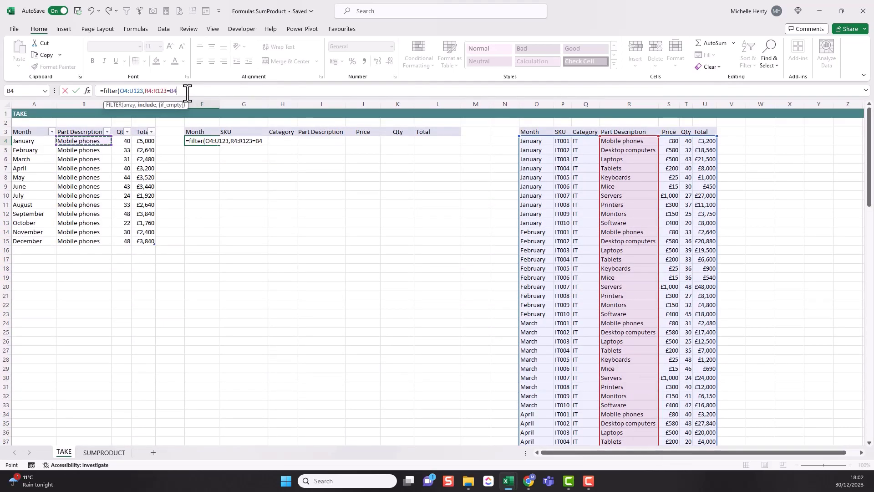
{"action": "key", "text": "Return"}
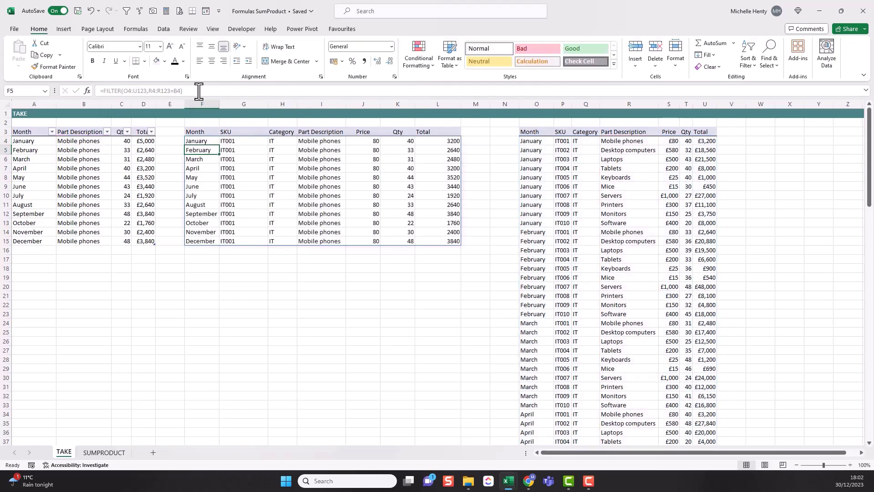
Examine the month, part description, quantity and total columns of the filtered results.
{"action": "left_click_drag", "start_coordinate": [209, 140], "coordinate": [201, 242]}
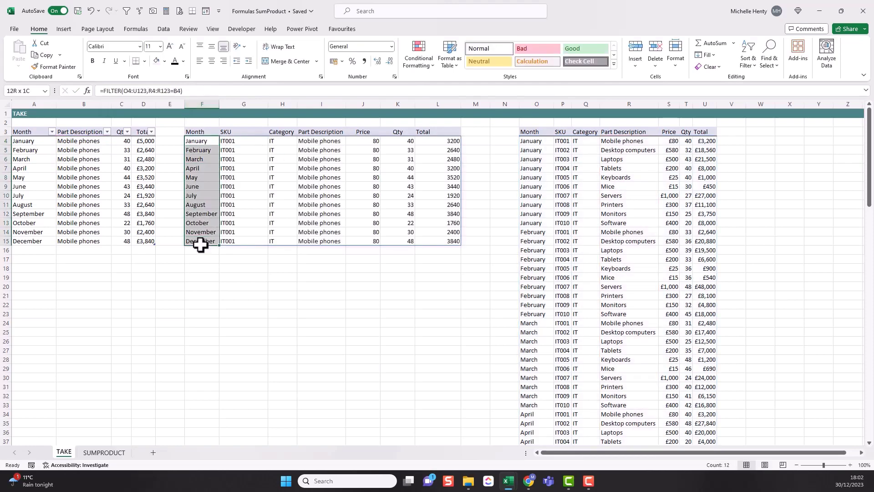
{"action": "left_click_drag", "start_coordinate": [306, 141], "coordinate": [306, 240]}
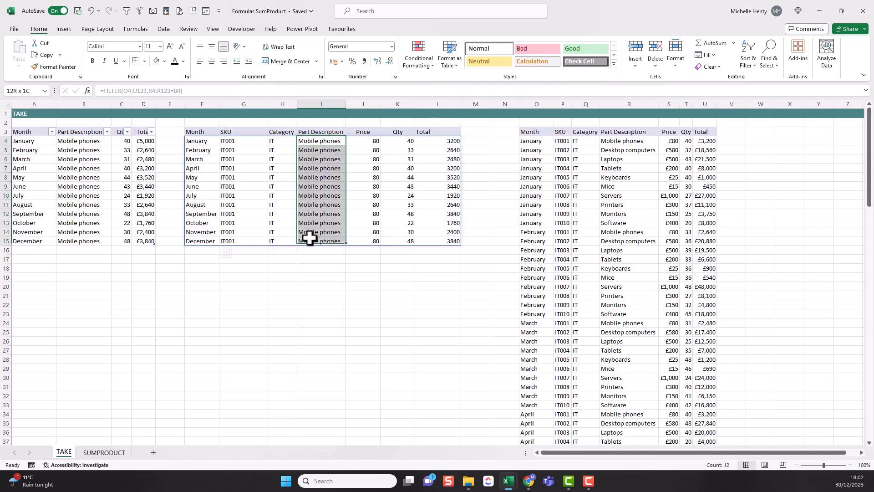
{"action": "left_click_drag", "start_coordinate": [397, 141], "coordinate": [400, 242]}
{"action": "left_click_drag", "start_coordinate": [449, 141], "coordinate": [445, 241]}
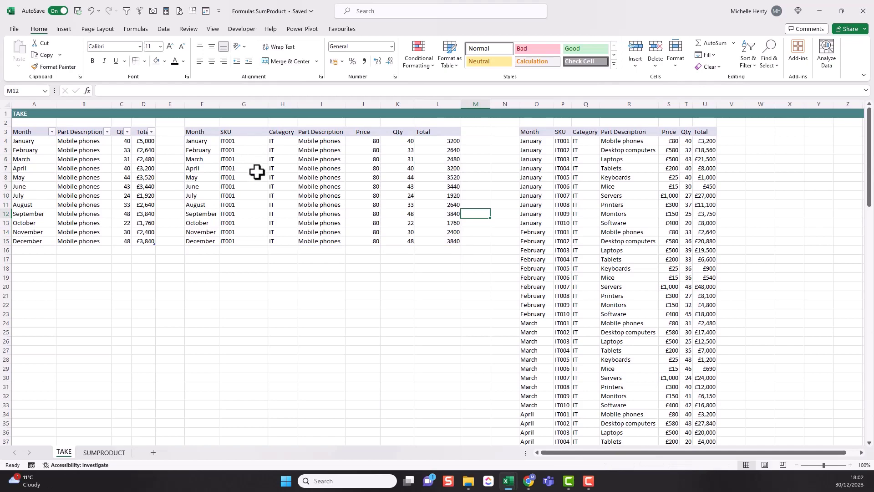
Wrap the FILTER formula in F4 in TAKE with rows set to -6 to return only the last six months.
{"action": "left_click", "coordinate": [209, 141]}
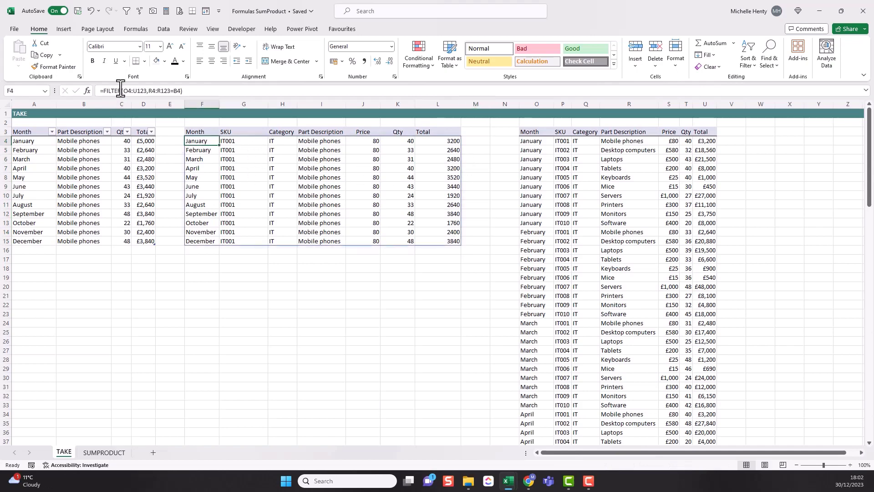
{"action": "left_click", "coordinate": [106, 91]}
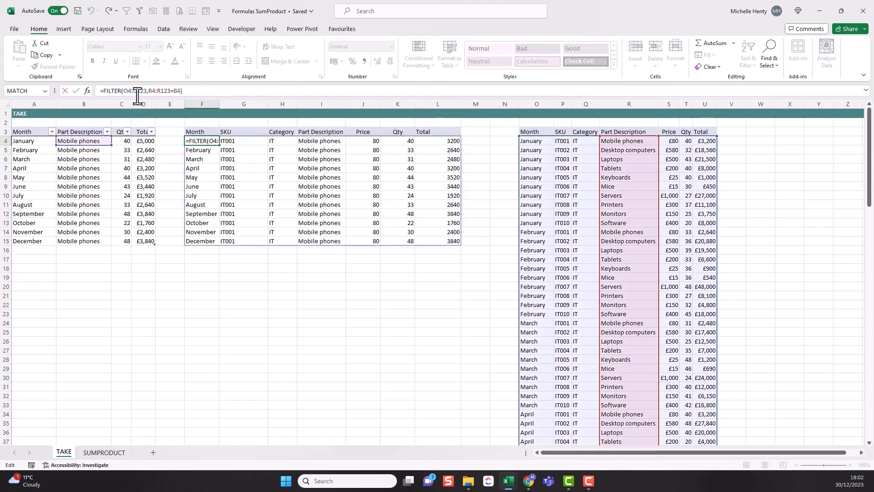
{"action": "type", "text": "take("}
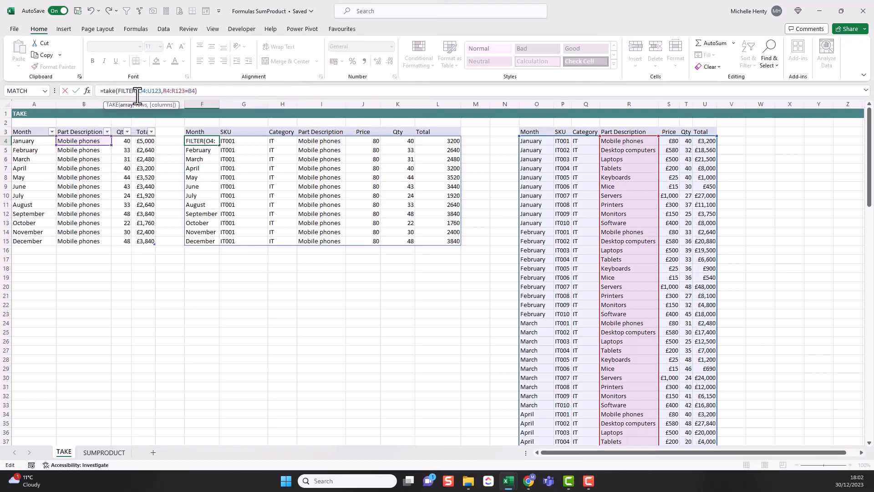
{"action": "left_click", "coordinate": [205, 91]}
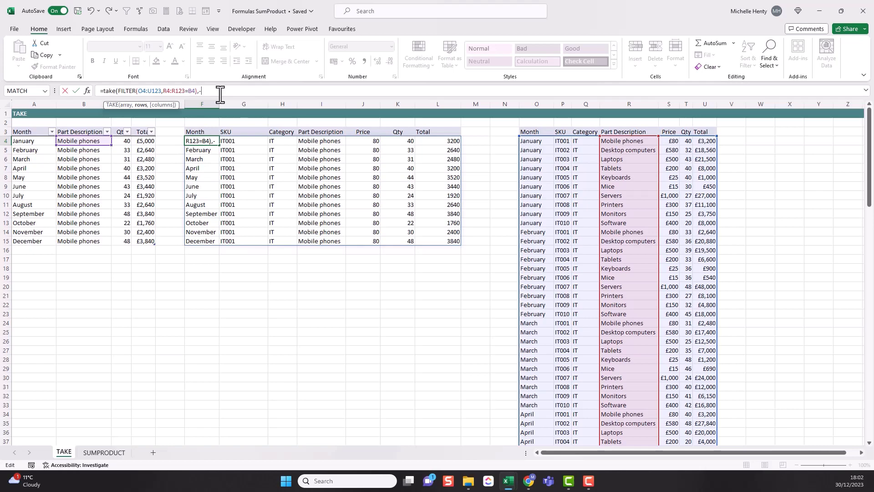
{"action": "type", "text": ",-6)"}
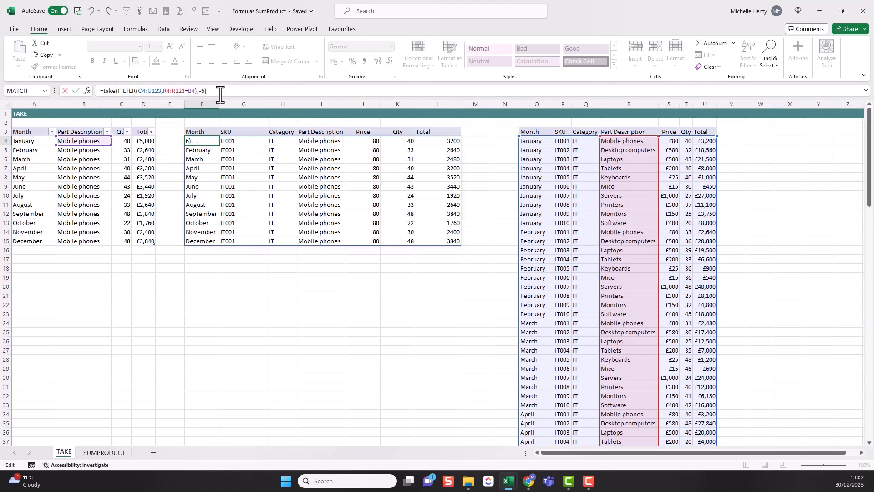
{"action": "key", "text": "Return"}
{"action": "key", "text": "Up"}
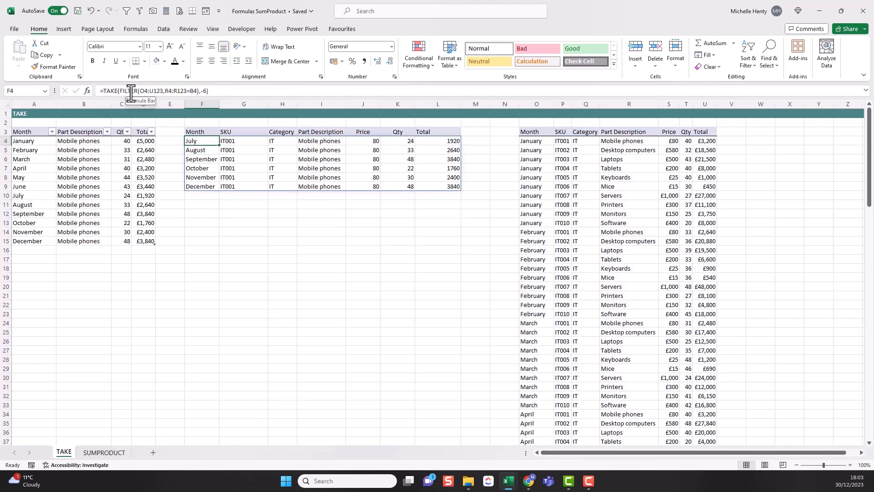